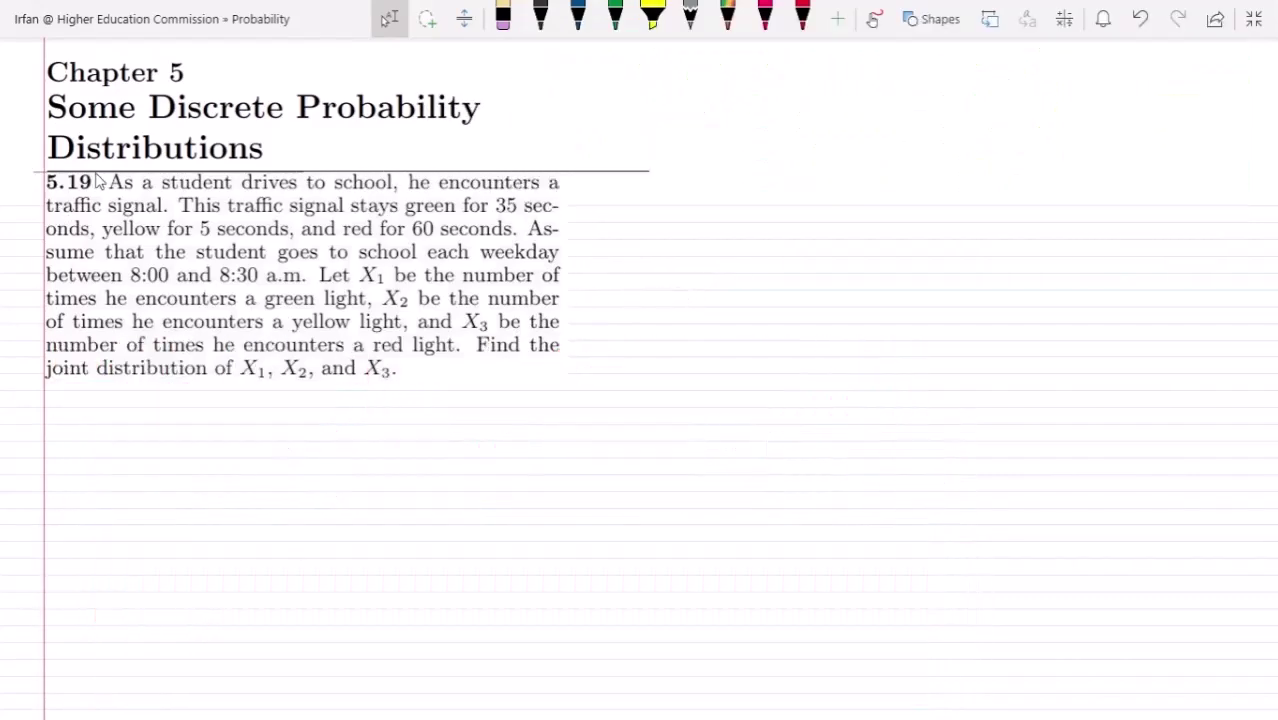
- Choose the blue pen from the Draw tab (Alt+D) for handwriting
key(alt+d)
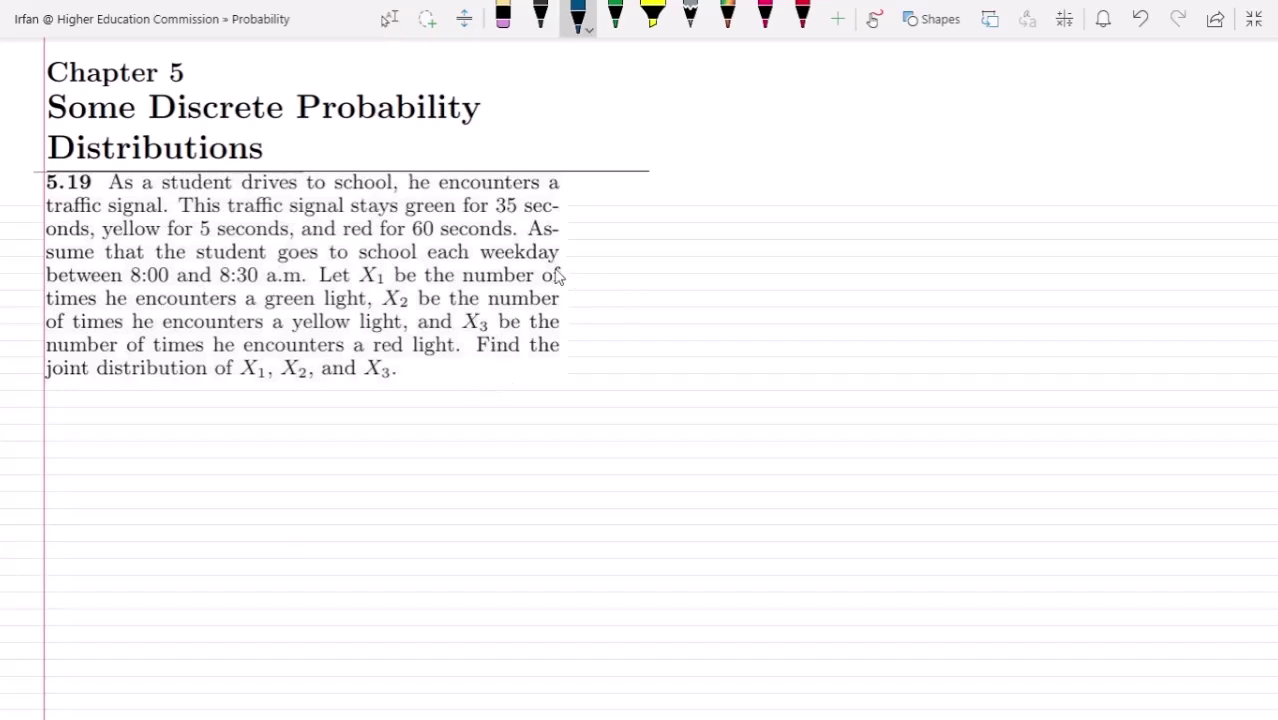
- Write 'Multinomial' and 'PROBABILITY'; underline 35 sec, 5 seconds, 60 seconds, 8:00–8:30 a.m., X1, X2
mouse_move(708, 128)
mouse_down()
mouse_move(722, 171)
mouse_move(731, 145)
mouse_move(741, 166)
mouse_move(770, 141)
mouse_move(765, 168)
mouse_move(901, 168)
mouse_up()
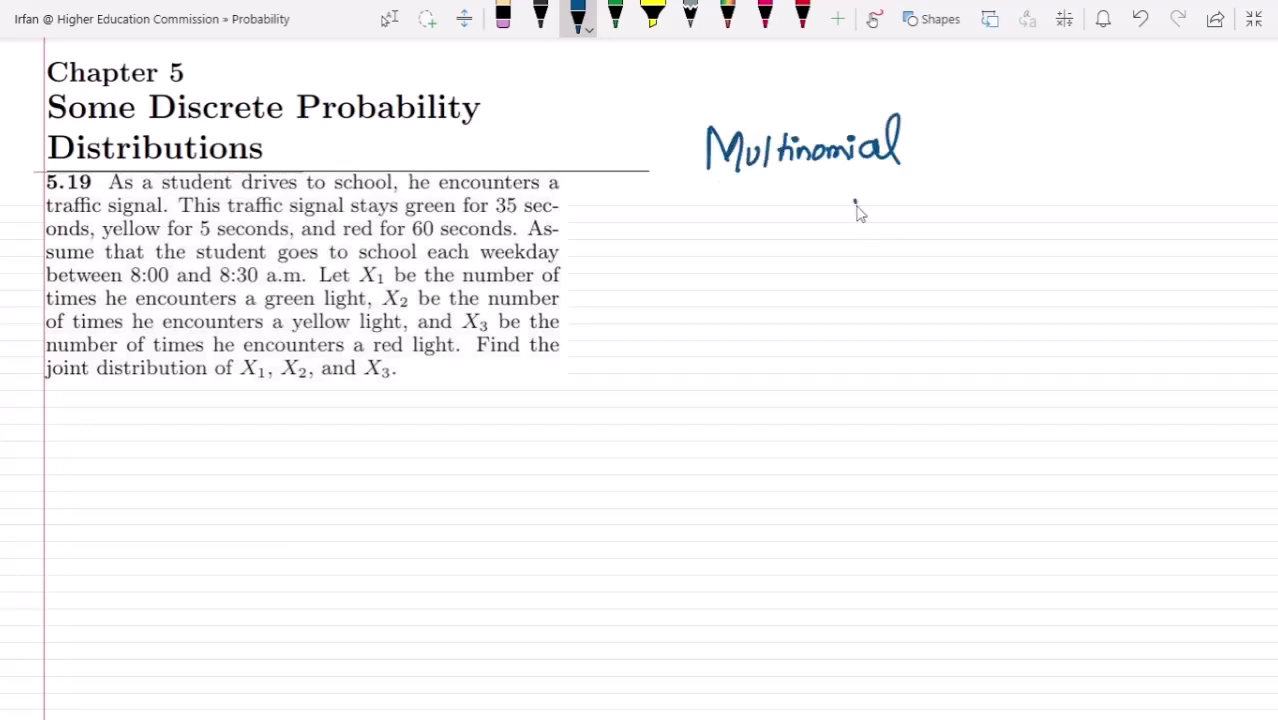
mouse_move(856, 208)
mouse_down()
mouse_move(857, 290)
mouse_move(881, 213)
mouse_move(860, 250)
mouse_move(877, 268)
mouse_move(966, 250)
mouse_up()
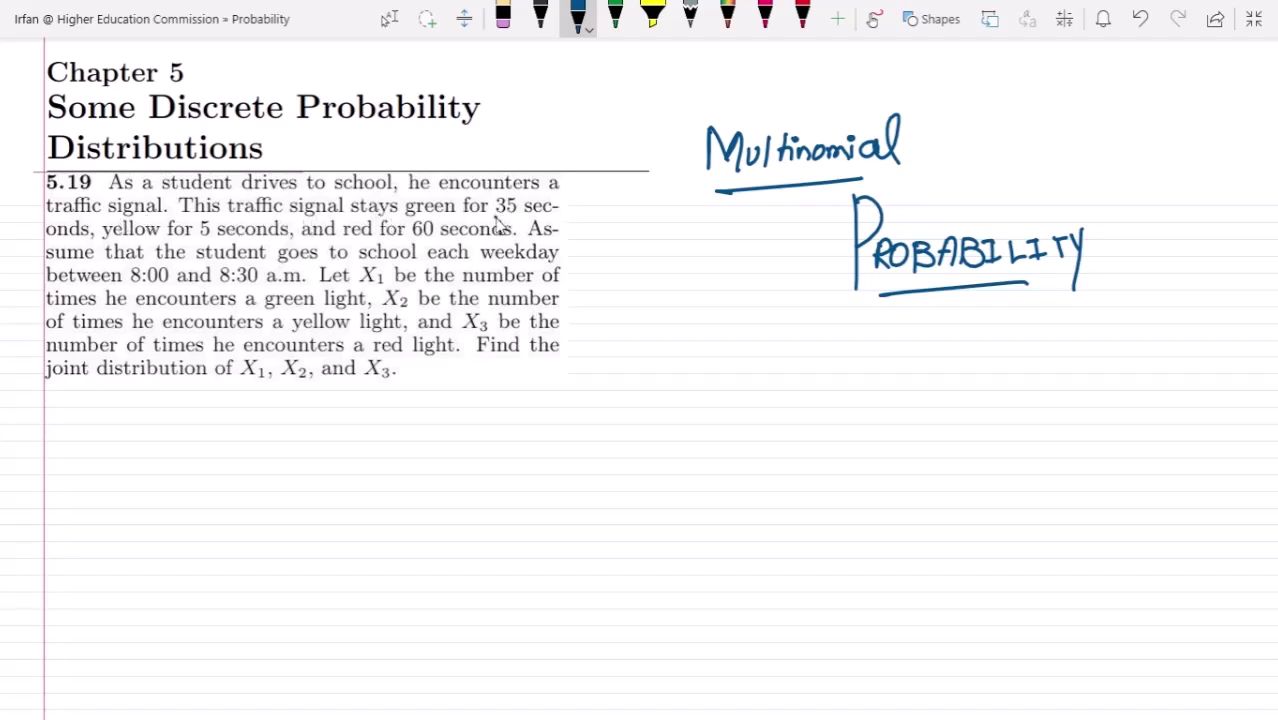
drag(495, 213, 538, 214)
drag(199, 238, 260, 237)
drag(416, 240, 464, 240)
drag(130, 286, 302, 284)
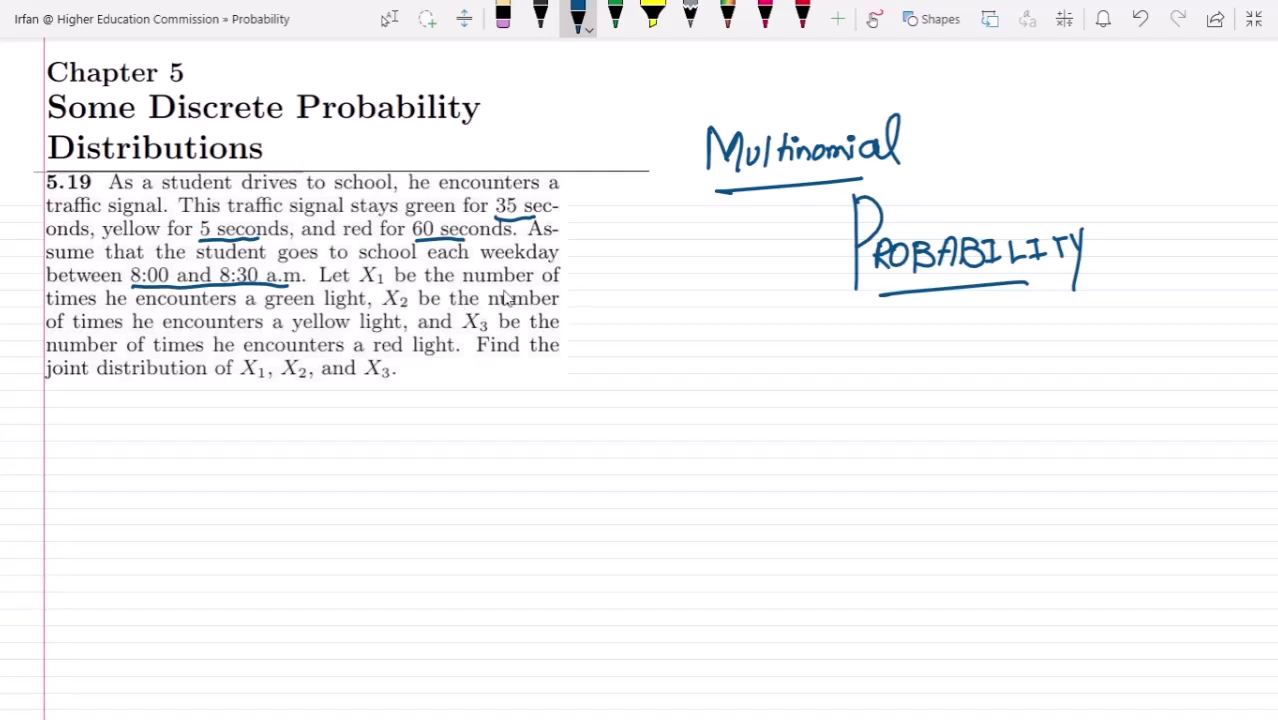
drag(358, 286, 392, 284)
drag(379, 306, 410, 306)
- Underline X3 in blue, then underline 'X1, X2, and X3' in green
drag(460, 334, 489, 337)
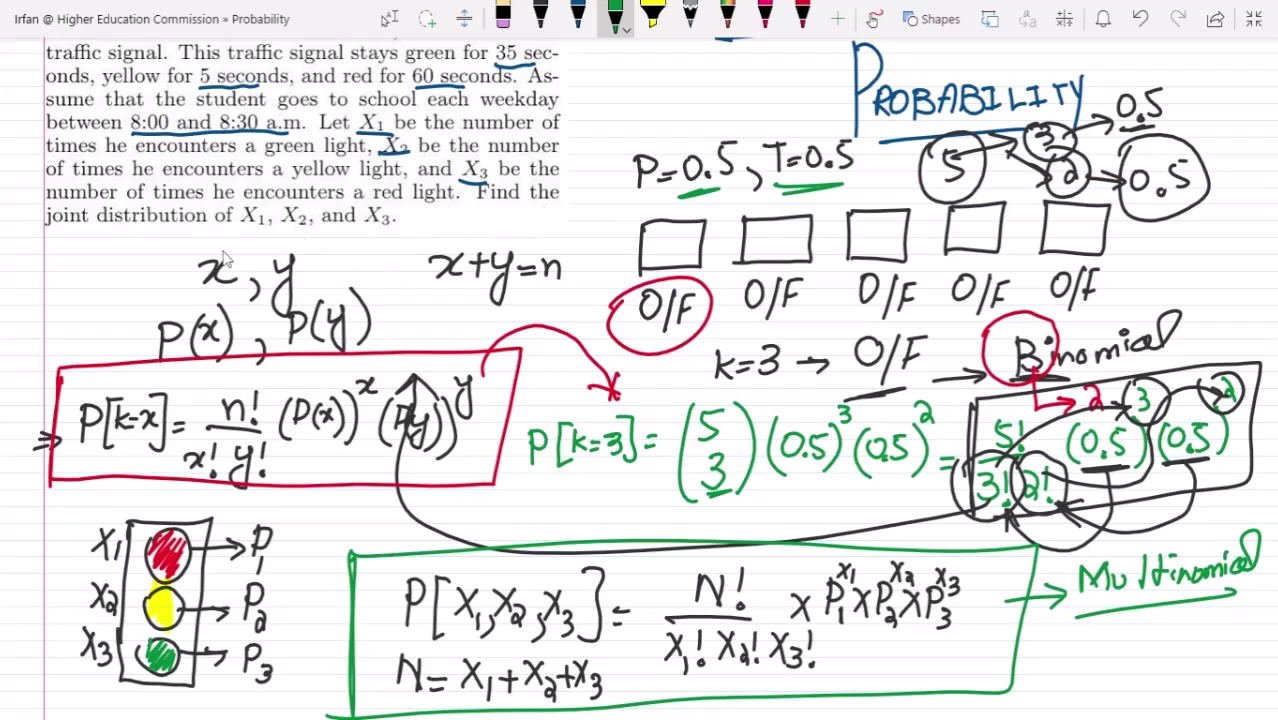
drag(240, 238, 353, 238)
- In black ink, write P1 =, P2 =, P3 = at top right with numerators 35 and 60
click(540, 16)
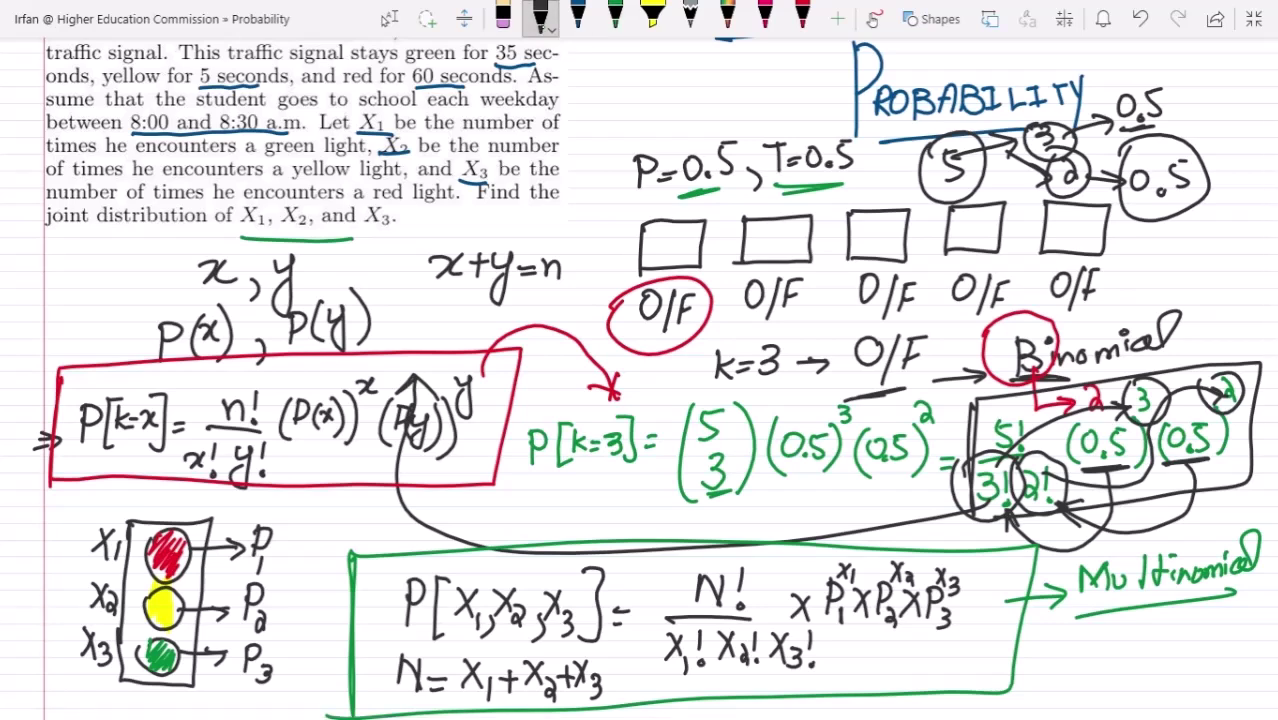
mouse_move(591, 49)
mouse_down()
mouse_move(602, 82)
mouse_move(624, 73)
mouse_move(592, 98)
mouse_move(604, 117)
mouse_move(583, 160)
mouse_up()
mouse_move(583, 133)
mouse_down()
mouse_move(594, 166)
mouse_move(618, 141)
mouse_up()
drag(607, 152, 620, 150)
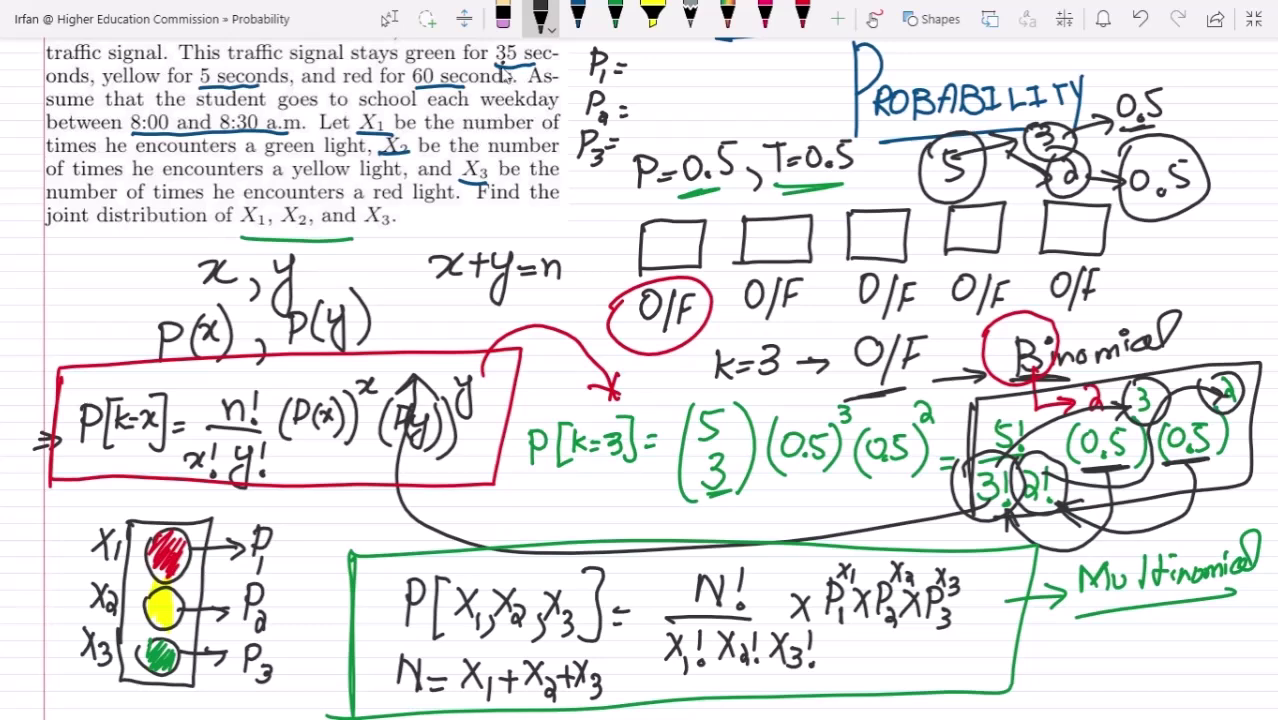
drag(645, 62, 643, 70)
drag(657, 50, 656, 68)
drag(657, 50, 668, 50)
drag(598, 108, 607, 117)
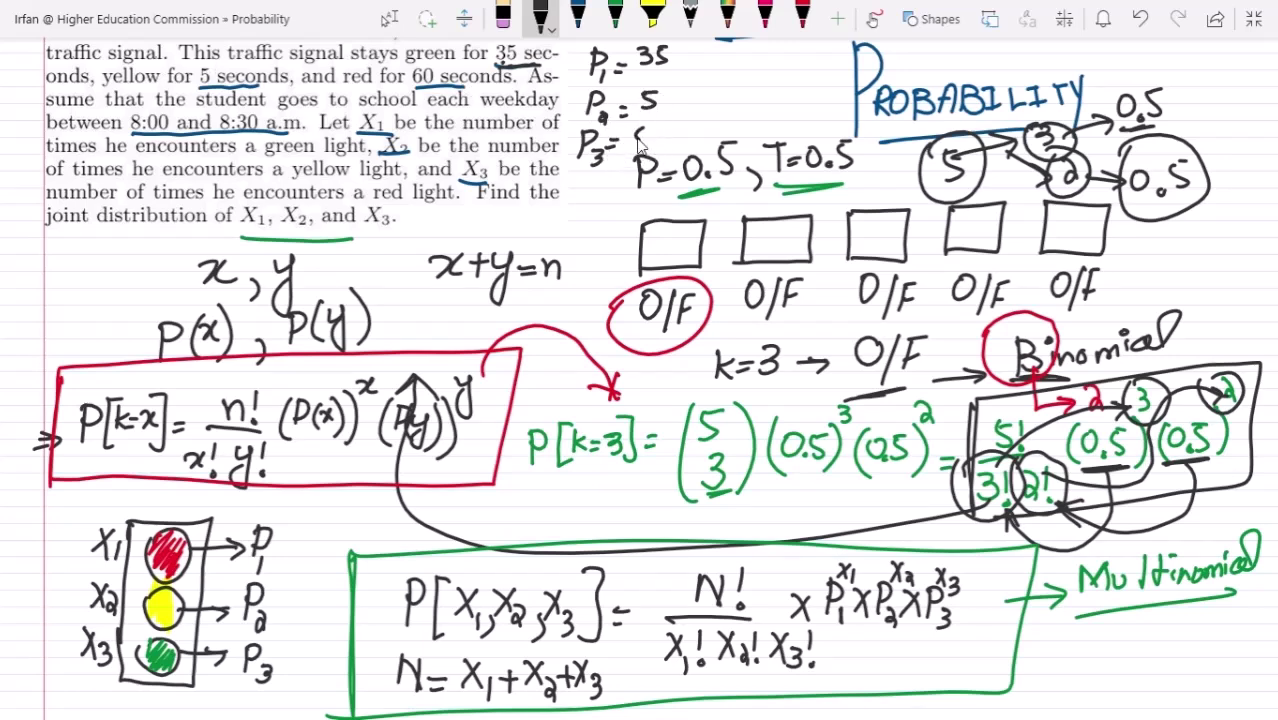
drag(640, 145, 646, 140)
mouse_move(660, 127)
mouse_down()
mouse_move(652, 138)
mouse_move(659, 127)
mouse_up()
- Complete the fractions 35/35+5+60, 5/35+5+60 and 60/35+5+60
drag(696, 47, 682, 72)
mouse_move(679, 66)
mouse_down()
mouse_move(680, 88)
mouse_move(706, 64)
mouse_move(721, 77)
mouse_up()
mouse_move(714, 69)
mouse_down()
mouse_move(714, 86)
mouse_move(752, 76)
mouse_move(745, 86)
mouse_up()
mouse_move(768, 60)
mouse_down()
mouse_move(763, 82)
mouse_move(780, 80)
mouse_move(778, 62)
mouse_up()
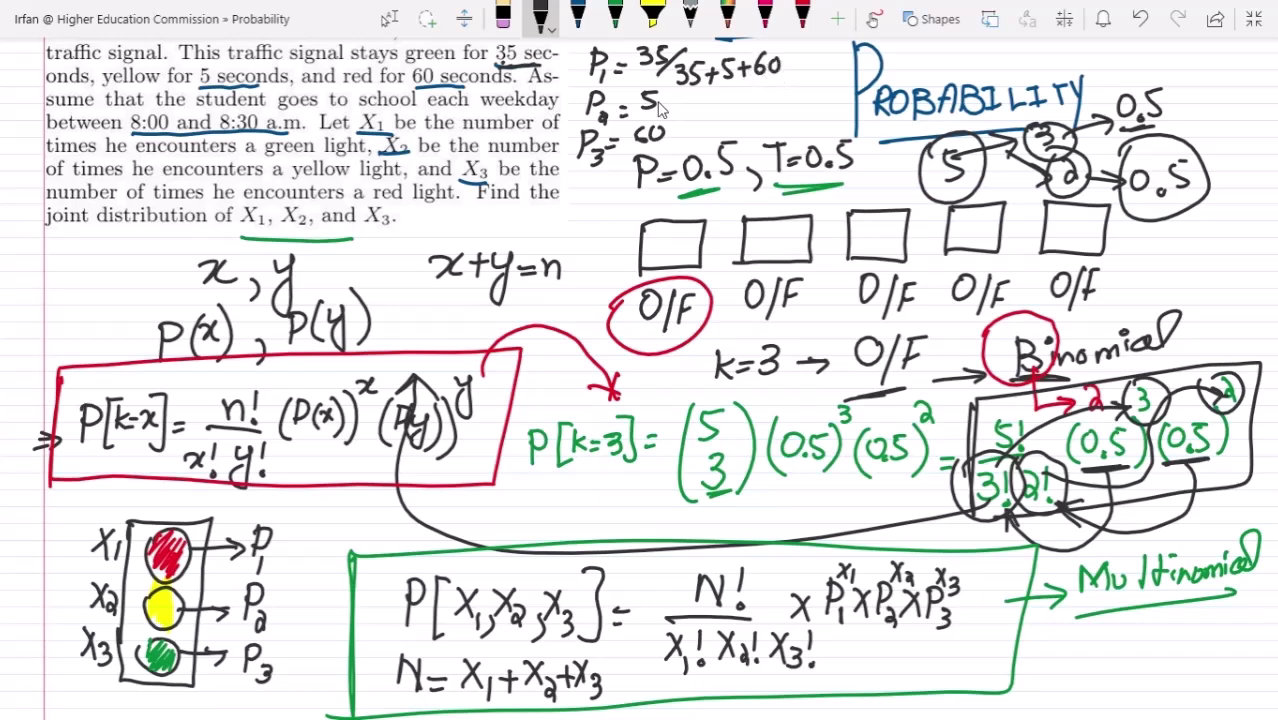
mouse_move(676, 95)
mouse_down()
mouse_move(664, 117)
mouse_move(690, 124)
mouse_up()
drag(692, 99, 716, 115)
mouse_move(731, 100)
mouse_down()
mouse_move(729, 118)
mouse_move(743, 97)
mouse_move(767, 110)
mouse_up()
mouse_move(788, 100)
mouse_down()
mouse_move(782, 114)
mouse_move(787, 100)
mouse_up()
mouse_move(648, 130)
mouse_down()
mouse_move(665, 158)
mouse_move(691, 150)
mouse_move(692, 163)
mouse_move(734, 128)
mouse_move(739, 147)
mouse_move(768, 132)
mouse_up()
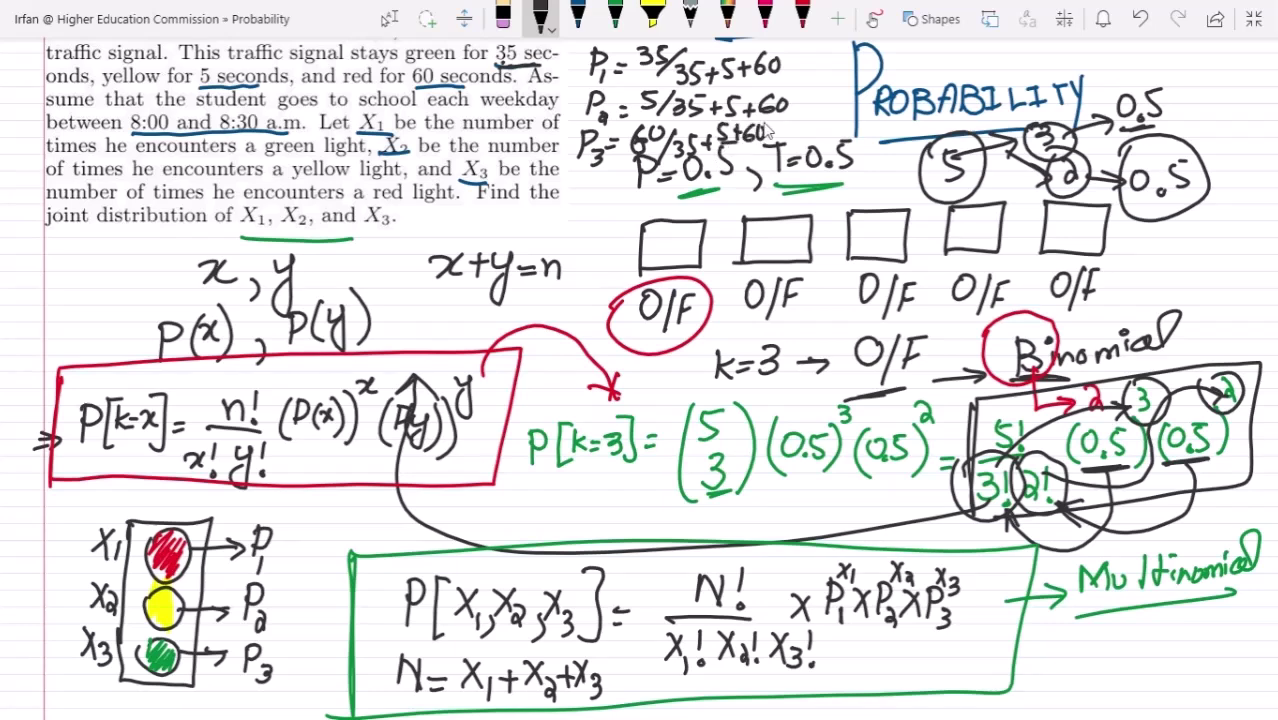
click(389, 18)
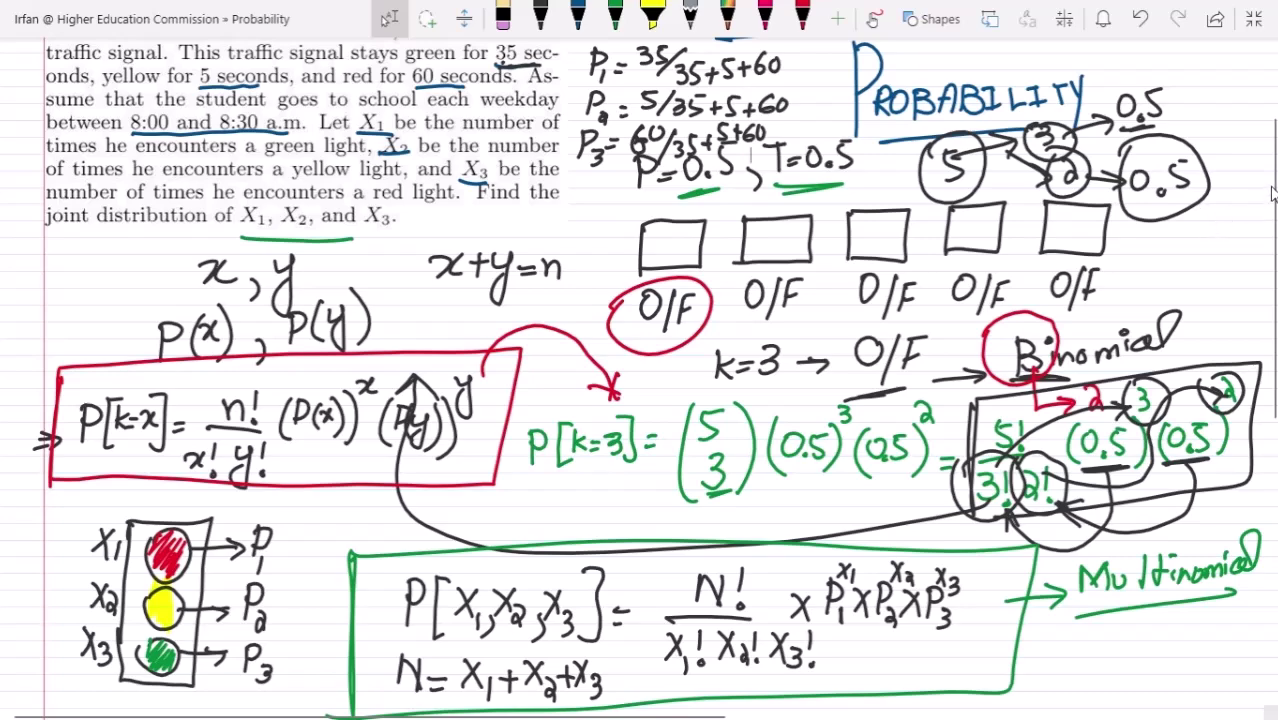
- Below the green box, write P1 = 35/(35+5+60)
scroll(1274, 190, down, 1)
drag(1274, 190, 1276, 398)
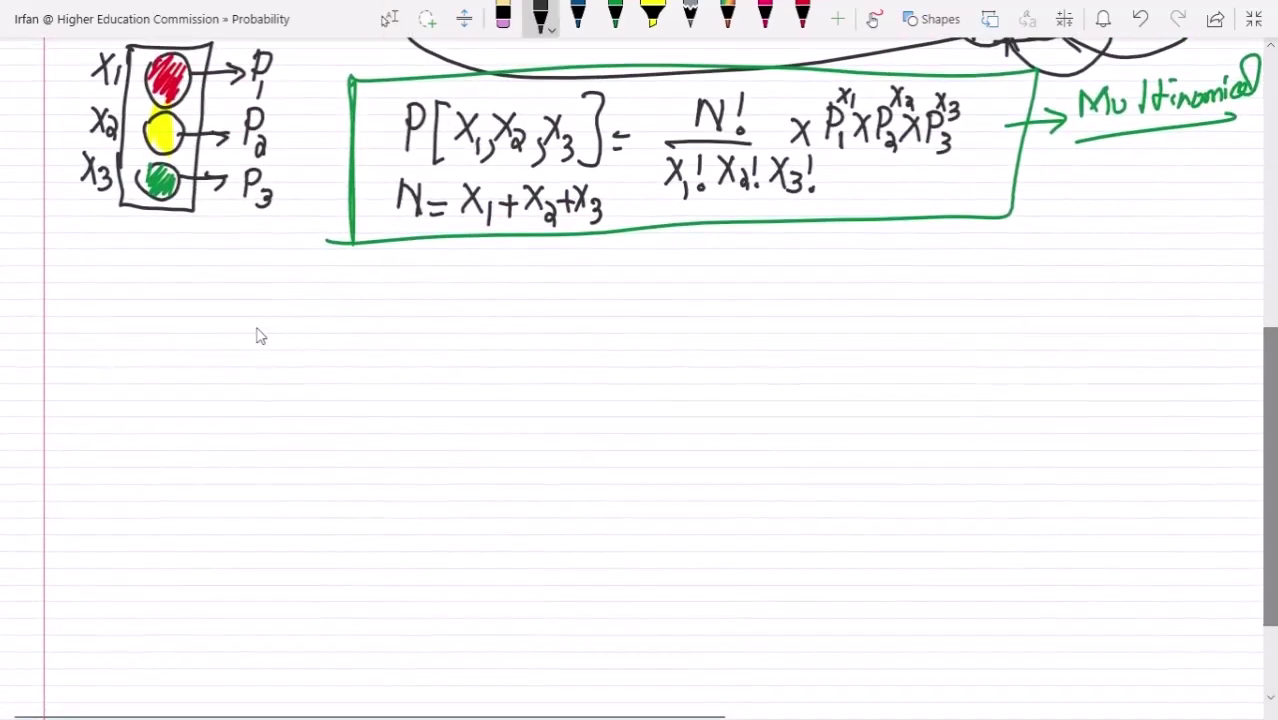
mouse_move(253, 316)
mouse_down()
mouse_move(249, 370)
mouse_move(258, 344)
mouse_up()
mouse_move(273, 350)
mouse_down()
mouse_move(273, 370)
mouse_move(308, 352)
mouse_up()
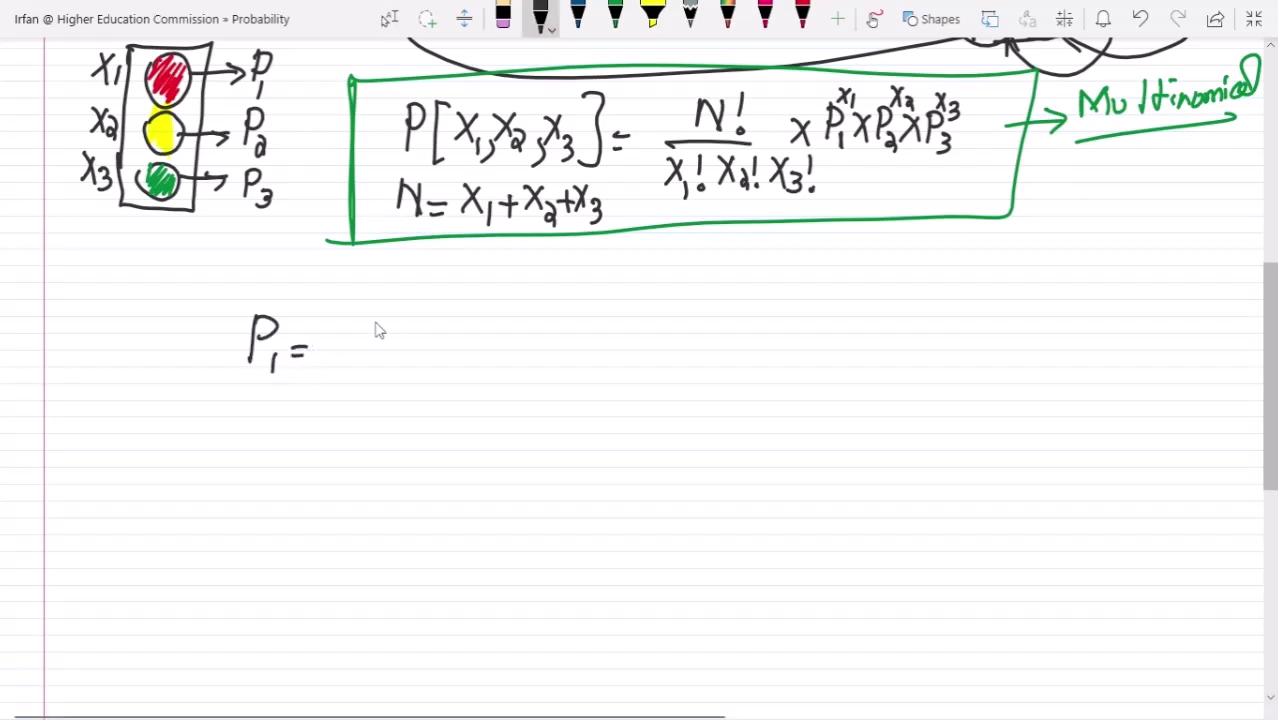
mouse_move(372, 314)
mouse_down()
mouse_move(388, 326)
mouse_move(377, 345)
mouse_up()
drag(406, 310, 402, 344)
mouse_move(406, 311)
mouse_down()
mouse_move(407, 341)
mouse_move(430, 311)
mouse_up()
mouse_move(348, 352)
mouse_down()
mouse_move(437, 351)
mouse_move(346, 400)
mouse_up()
mouse_move(368, 370)
mouse_down()
mouse_move(380, 385)
mouse_move(366, 400)
mouse_up()
mouse_move(370, 368)
mouse_down()
mouse_move(391, 370)
mouse_move(393, 401)
mouse_up()
drag(409, 372, 408, 403)
mouse_move(410, 371)
mouse_down()
mouse_move(434, 370)
mouse_move(446, 391)
mouse_move(435, 405)
mouse_up()
drag(466, 370, 452, 400)
mouse_move(476, 377)
mouse_down()
mouse_move(476, 402)
mouse_move(475, 378)
mouse_up()
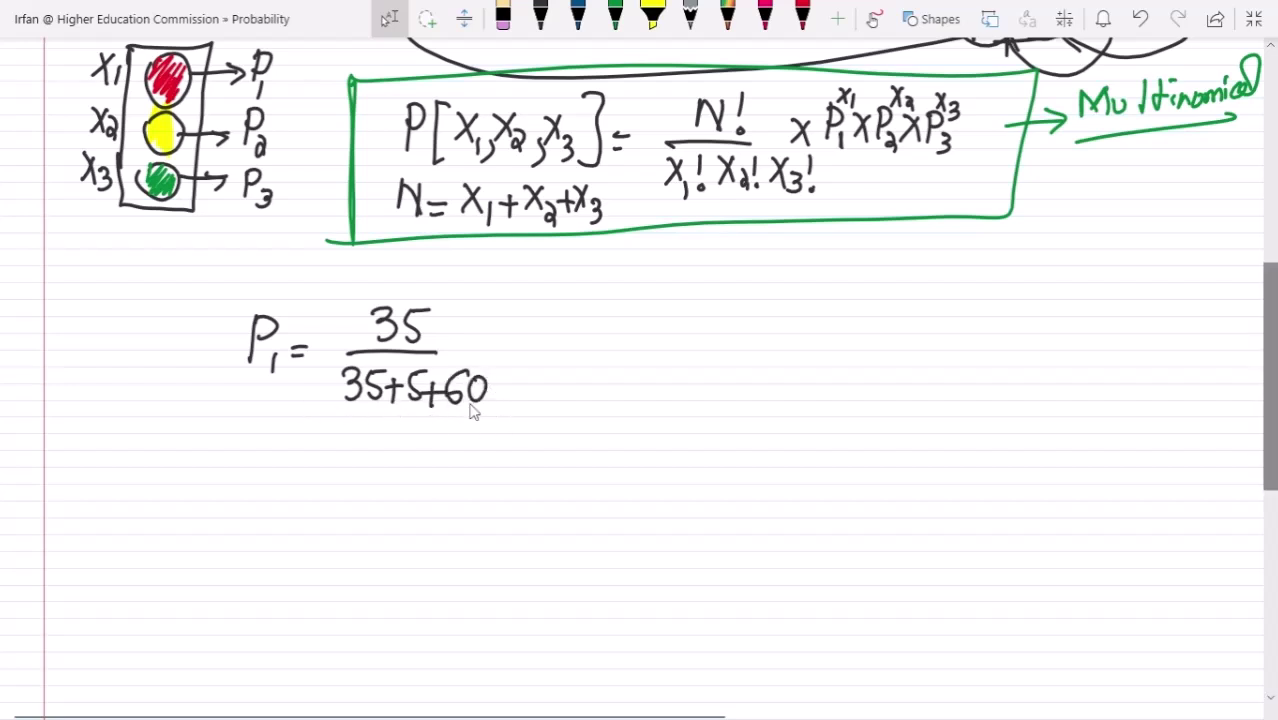
- Extend P1's line with = N1/(N1+N2+N3)
mouse_move(531, 337)
mouse_down()
mouse_move(632, 324)
mouse_move(643, 309)
mouse_move(670, 326)
mouse_move(634, 341)
mouse_move(692, 338)
mouse_up()
mouse_move(604, 352)
mouse_down()
mouse_move(604, 380)
mouse_move(630, 352)
mouse_move(625, 380)
mouse_move(658, 370)
mouse_up()
mouse_move(647, 360)
mouse_down()
mouse_move(645, 384)
mouse_move(673, 378)
mouse_up()
mouse_move(673, 378)
mouse_down()
mouse_move(676, 354)
mouse_move(687, 384)
mouse_move(705, 369)
mouse_up()
mouse_move(697, 360)
mouse_down()
mouse_move(696, 380)
mouse_move(710, 356)
mouse_up()
drag(710, 356, 734, 382)
drag(240, 458, 239, 496)
- Write P2 = 5/(35+5+60) on the next line
mouse_move(240, 460)
mouse_down()
mouse_move(258, 476)
mouse_move(242, 482)
mouse_up()
mouse_move(253, 492)
mouse_down()
mouse_move(267, 510)
mouse_move(299, 490)
mouse_up()
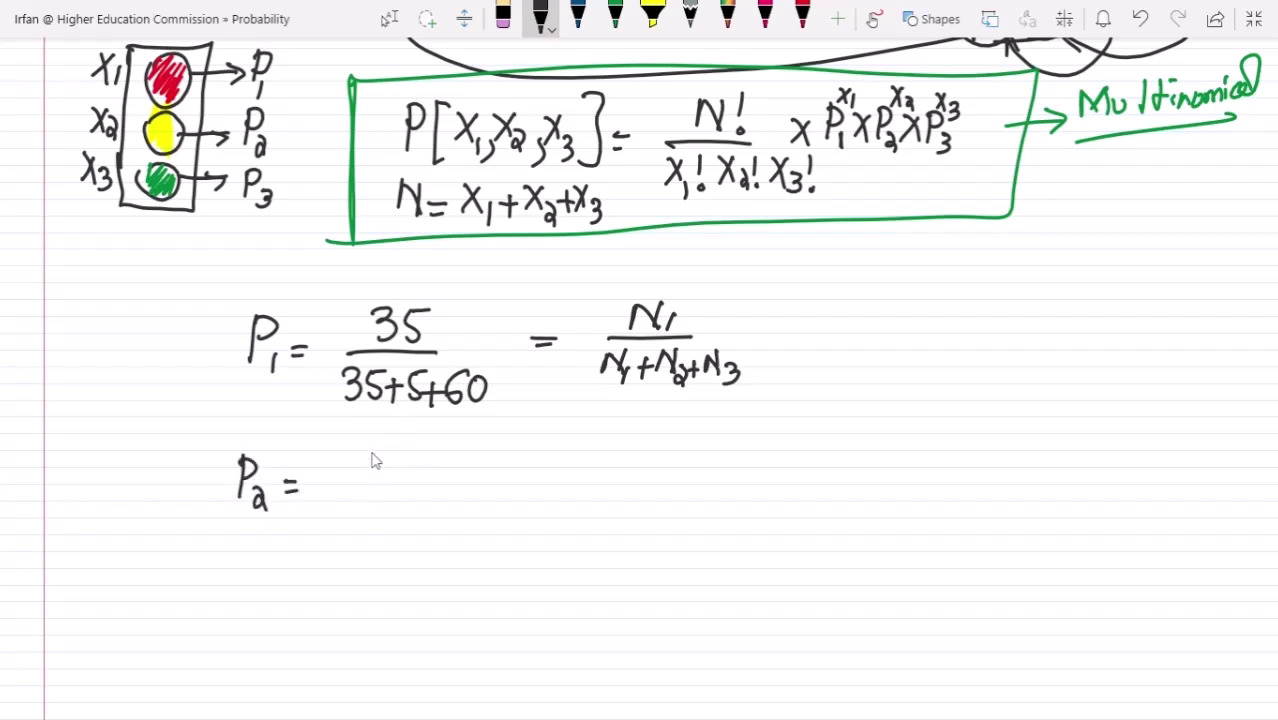
drag(364, 450, 362, 482)
drag(366, 450, 388, 449)
drag(338, 488, 406, 487)
mouse_move(318, 512)
mouse_down()
mouse_move(334, 518)
mouse_move(320, 530)
mouse_move(338, 533)
mouse_up()
mouse_move(342, 508)
mouse_down()
mouse_move(381, 520)
mouse_move(370, 533)
mouse_move(384, 534)
mouse_up()
drag(388, 509, 418, 520)
mouse_move(411, 511)
mouse_down()
mouse_move(410, 534)
mouse_move(485, 477)
mouse_up()
drag(472, 488, 487, 487)
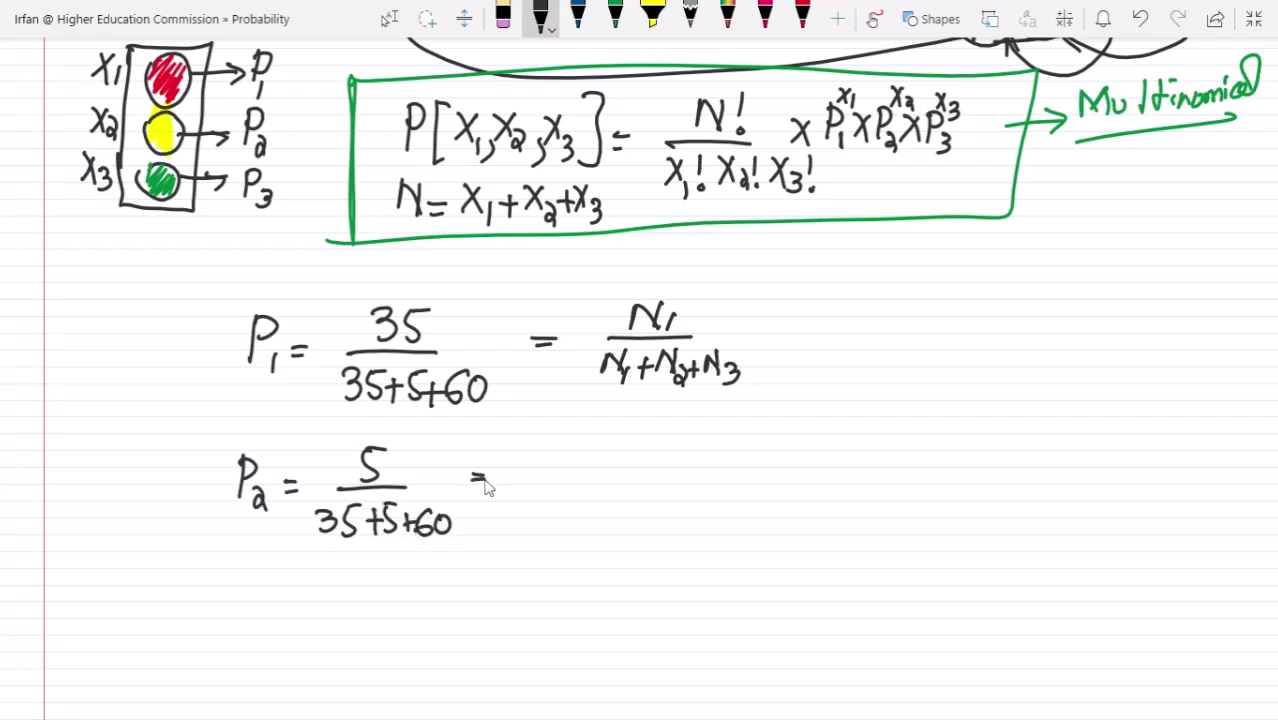
- Extend P2's line with = N2/(N1+N2+N3)
mouse_move(571, 438)
mouse_down()
mouse_move(567, 468)
mouse_move(597, 433)
mouse_move(620, 470)
mouse_up()
mouse_move(541, 472)
mouse_down()
mouse_move(618, 471)
mouse_move(530, 516)
mouse_up()
mouse_move(533, 491)
mouse_down()
mouse_move(549, 491)
mouse_move(549, 512)
mouse_up()
mouse_move(557, 506)
mouse_down()
mouse_move(556, 520)
mouse_move(580, 508)
mouse_up()
mouse_move(573, 499)
mouse_down()
mouse_move(572, 519)
mouse_move(586, 515)
mouse_up()
drag(588, 493, 598, 513)
mouse_move(598, 494)
mouse_down()
mouse_move(617, 520)
mouse_move(641, 510)
mouse_up()
mouse_move(631, 500)
mouse_down()
mouse_move(630, 522)
mouse_move(644, 518)
mouse_up()
drag(645, 492, 659, 496)
mouse_move(659, 496)
mouse_down()
mouse_move(663, 520)
mouse_move(674, 507)
mouse_move(662, 521)
mouse_up()
- Write P3 = 60 over a fraction bar, followed by = N3
mouse_move(236, 572)
mouse_down()
mouse_move(233, 606)
mouse_move(240, 590)
mouse_move(262, 608)
mouse_move(299, 590)
mouse_up()
drag(287, 600, 300, 600)
mouse_move(380, 556)
mouse_down()
mouse_move(368, 572)
mouse_move(376, 594)
mouse_move(399, 560)
mouse_up()
mouse_move(323, 603)
mouse_down()
mouse_move(412, 601)
mouse_move(338, 645)
mouse_move(357, 650)
mouse_move(386, 628)
mouse_move(428, 645)
mouse_move(474, 603)
mouse_up()
mouse_move(550, 595)
mouse_down()
mouse_move(553, 575)
mouse_move(598, 594)
mouse_move(585, 620)
mouse_move(519, 634)
mouse_move(562, 632)
mouse_move(596, 650)
mouse_up()
- Finish P3's N-ratio denominator and write =0.35, =0.05, =0.6 on the three lines
drag(606, 634, 626, 632)
mouse_move(616, 622)
mouse_down()
mouse_move(616, 646)
mouse_move(648, 628)
mouse_move(652, 648)
mouse_up()
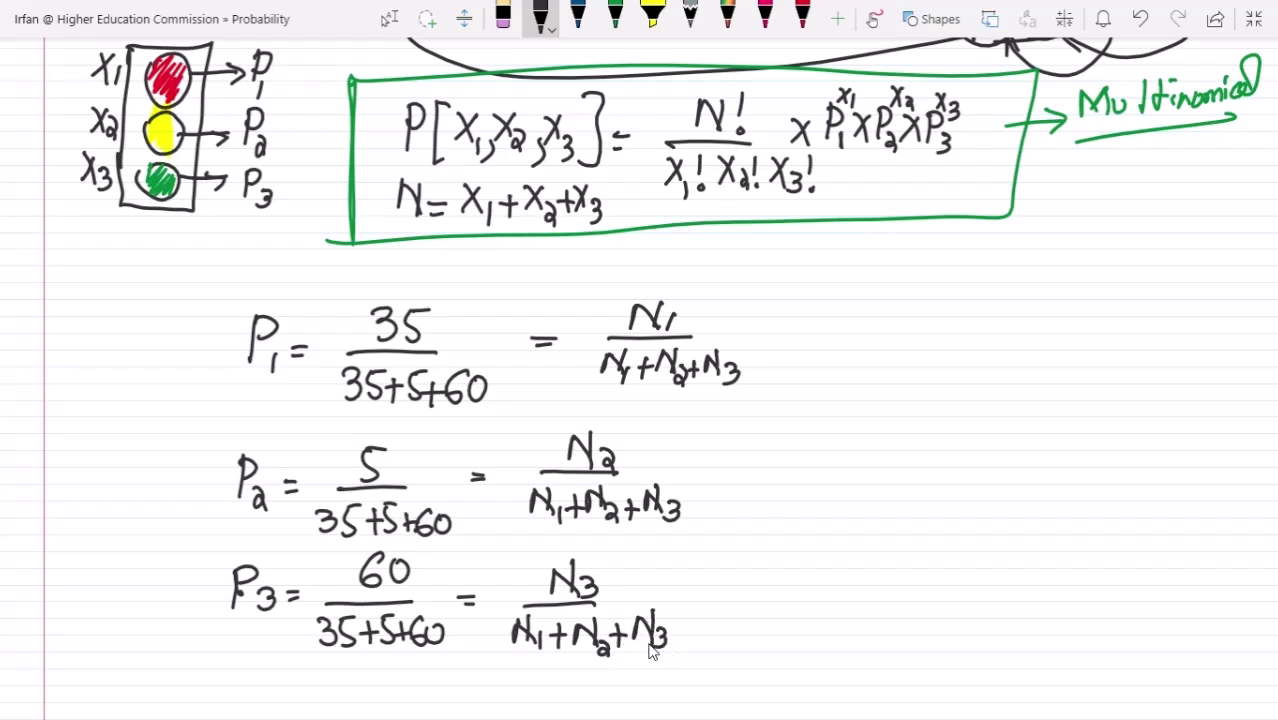
drag(770, 334, 782, 334)
mouse_move(770, 341)
mouse_down()
mouse_move(820, 318)
mouse_move(870, 334)
mouse_move(860, 350)
mouse_up()
click(836, 344)
mouse_move(882, 320)
mouse_down()
mouse_move(876, 352)
mouse_move(904, 314)
mouse_up()
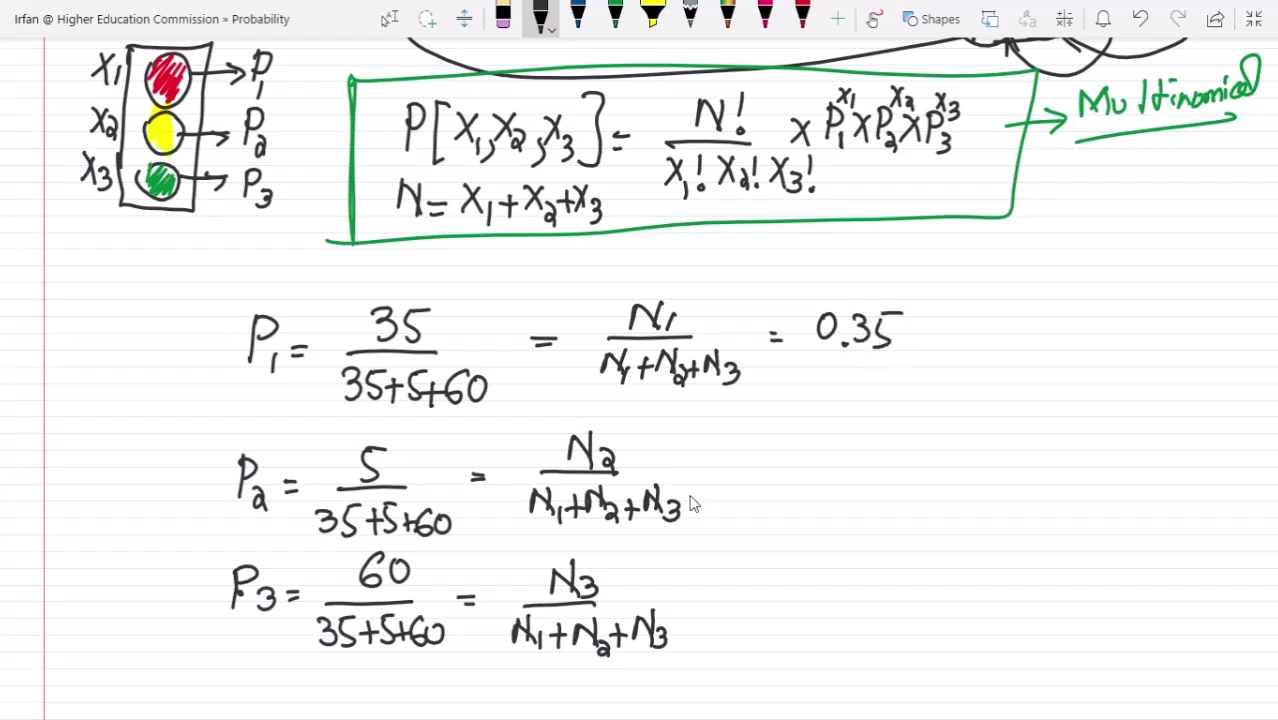
mouse_move(672, 481)
mouse_down()
mouse_move(745, 458)
mouse_move(778, 460)
mouse_move(802, 484)
mouse_move(822, 450)
mouse_up()
click(760, 482)
drag(670, 596, 692, 594)
mouse_move(672, 608)
mouse_down()
mouse_move(742, 582)
mouse_move(772, 606)
mouse_move(768, 592)
mouse_up()
click(760, 603)
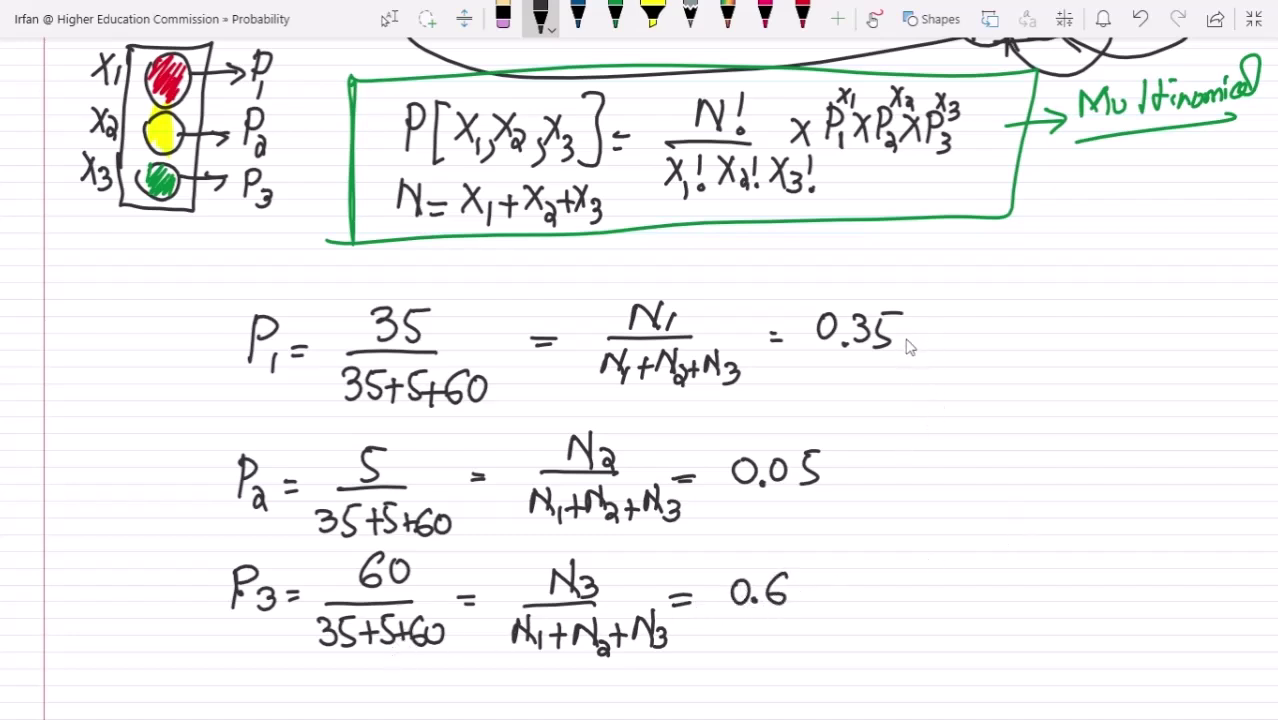
- Bracket the values, arrow them to P1+P2+P3 = 1, and link them to the green box
mouse_move(904, 338)
mouse_down()
mouse_move(884, 603)
mouse_move(840, 611)
mouse_up()
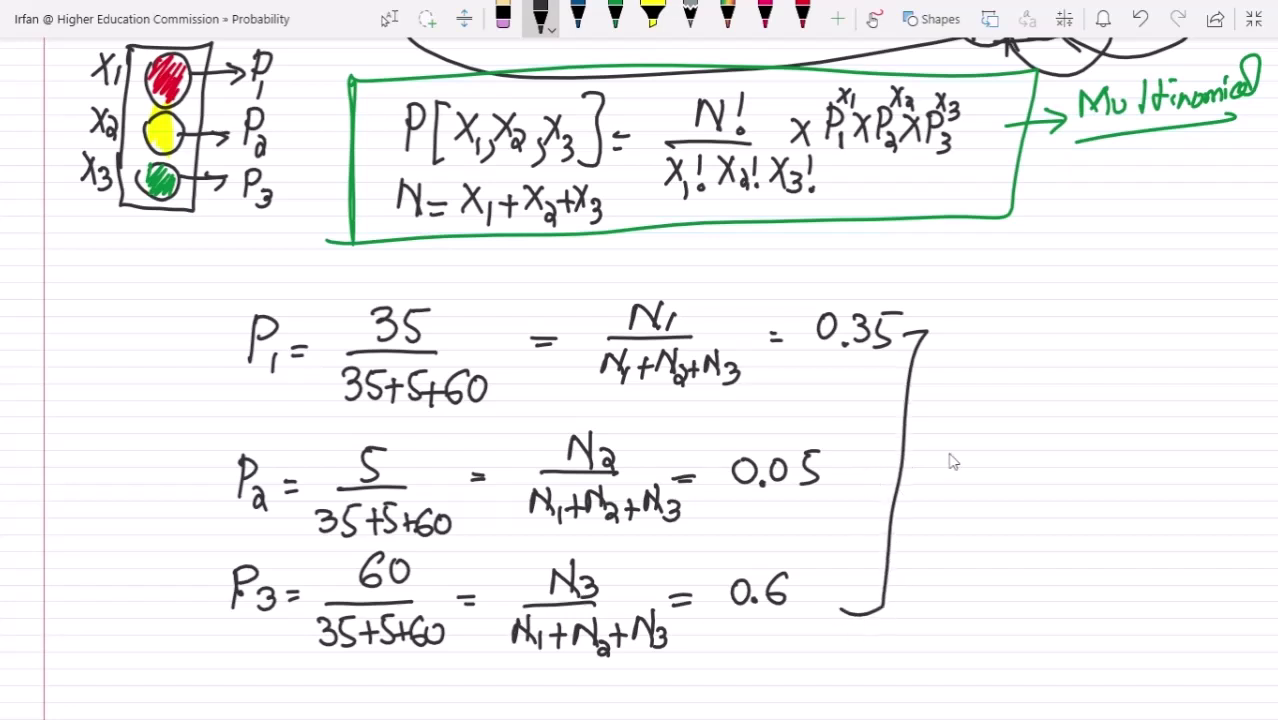
mouse_move(932, 452)
mouse_down()
mouse_move(1013, 447)
mouse_move(995, 460)
mouse_up()
mouse_move(1022, 372)
mouse_down()
mouse_move(1022, 410)
mouse_move(1024, 392)
mouse_move(1040, 410)
mouse_up()
mouse_move(1054, 395)
mouse_down()
mouse_move(1074, 395)
mouse_move(1064, 406)
mouse_up()
mouse_move(1090, 370)
mouse_down()
mouse_move(1090, 408)
mouse_move(1094, 392)
mouse_move(1114, 408)
mouse_up()
mouse_move(1118, 398)
mouse_down()
mouse_move(1142, 396)
mouse_move(1131, 406)
mouse_up()
drag(1146, 368, 1147, 410)
mouse_move(1146, 368)
mouse_down()
mouse_move(1156, 413)
mouse_move(1194, 390)
mouse_up()
drag(1174, 404, 1210, 406)
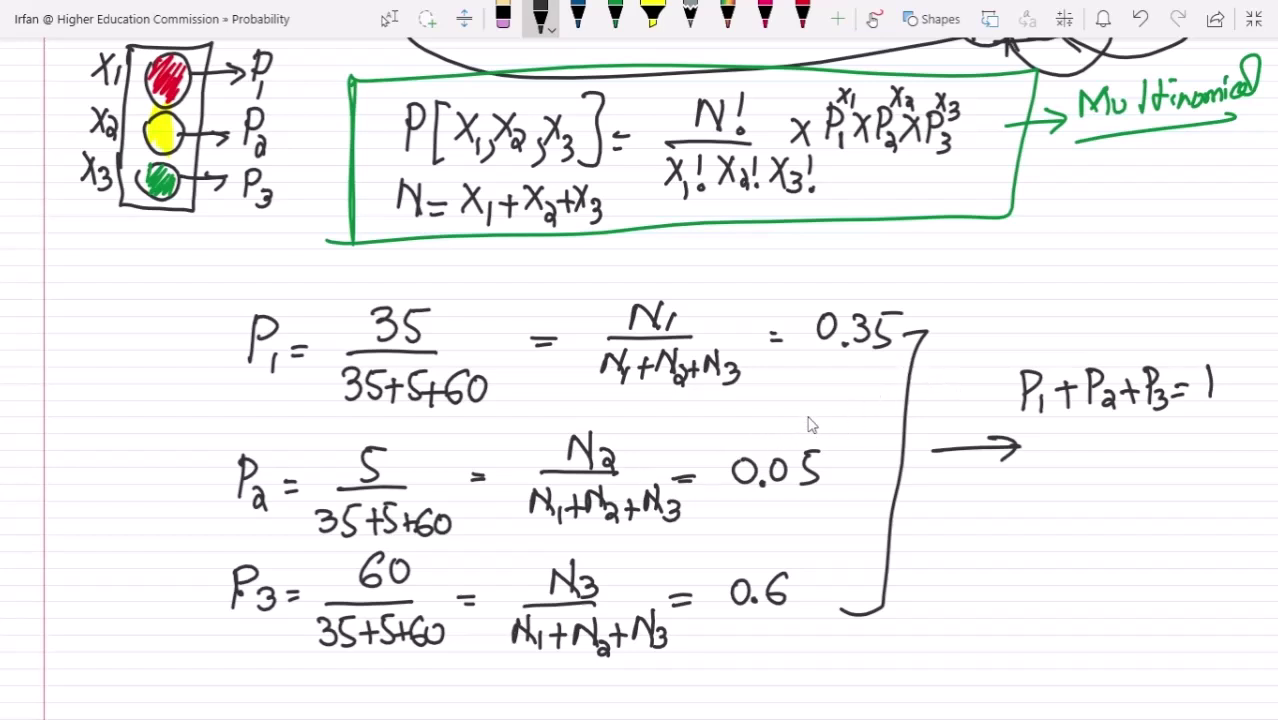
mouse_move(834, 412)
mouse_down()
mouse_move(960, 397)
mouse_move(982, 247)
mouse_move(890, 184)
mouse_up()
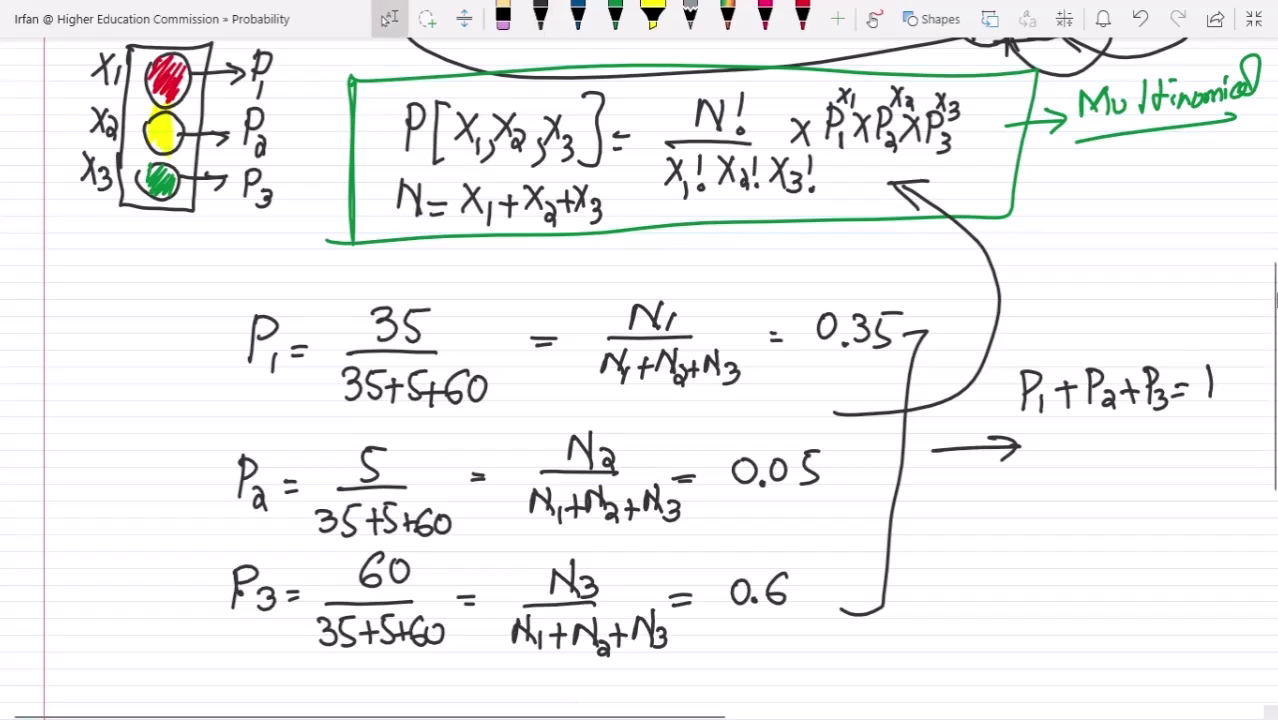
- On fresh space, write X1=x1, X2=x2, X3=x3 in black, bracketed with an arrow
drag(1270, 280, 1275, 437)
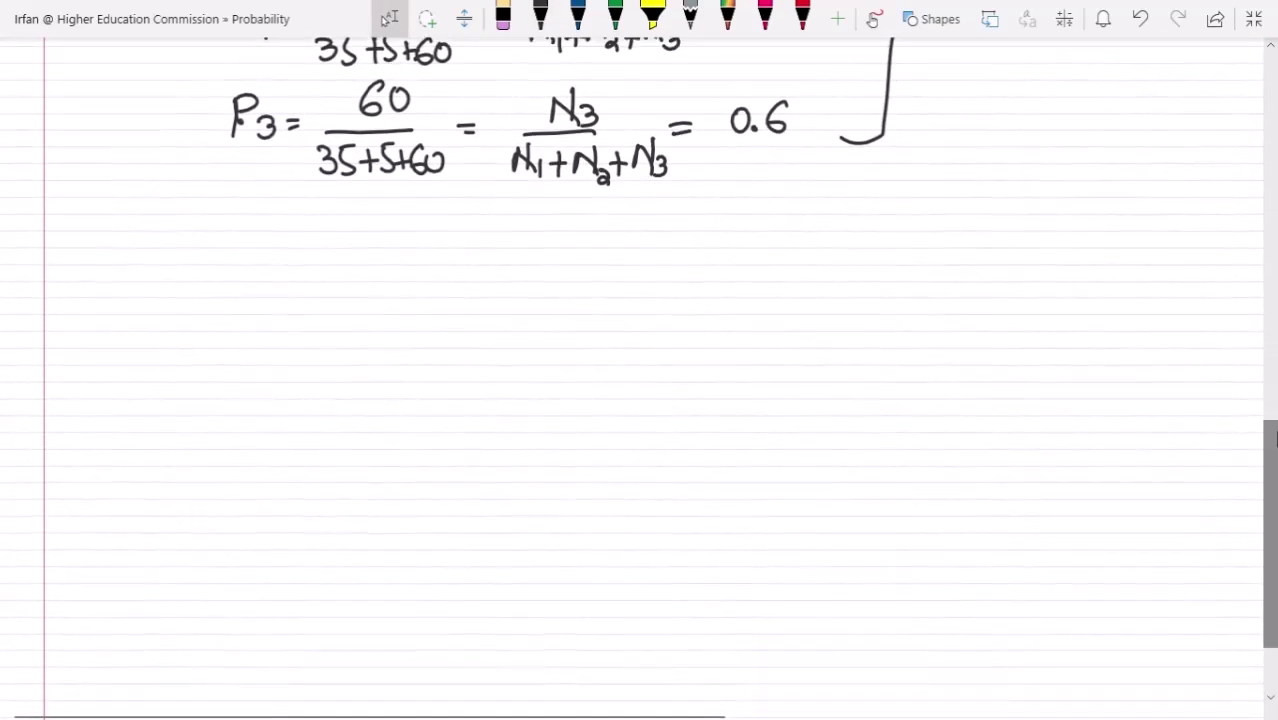
click(540, 15)
mouse_move(248, 258)
mouse_down()
mouse_move(226, 288)
mouse_move(231, 258)
mouse_move(248, 288)
mouse_move(287, 280)
mouse_up()
drag(271, 289, 296, 291)
drag(298, 272, 322, 294)
drag(243, 328, 222, 355)
mouse_move(226, 328)
mouse_down()
mouse_move(253, 346)
mouse_move(263, 365)
mouse_move(313, 358)
mouse_up()
drag(314, 338, 297, 360)
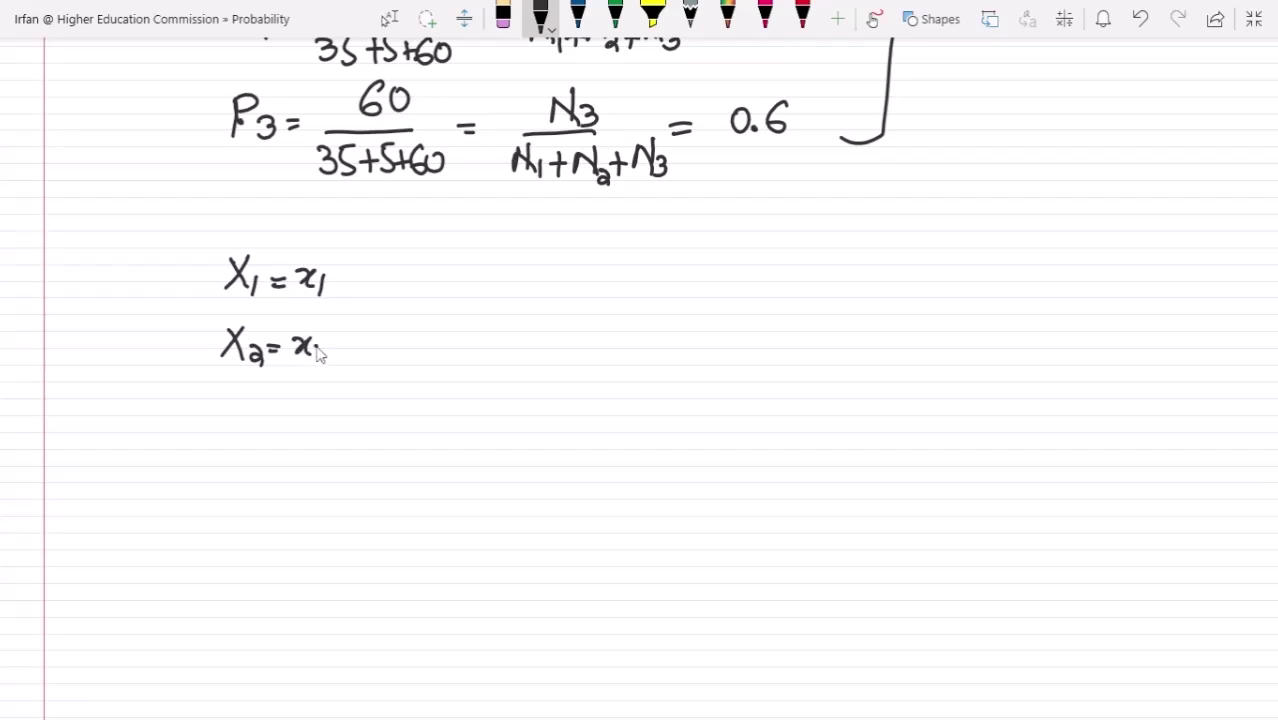
mouse_move(238, 398)
mouse_down()
mouse_move(220, 430)
mouse_move(252, 444)
mouse_move(288, 417)
mouse_up()
drag(274, 426, 298, 428)
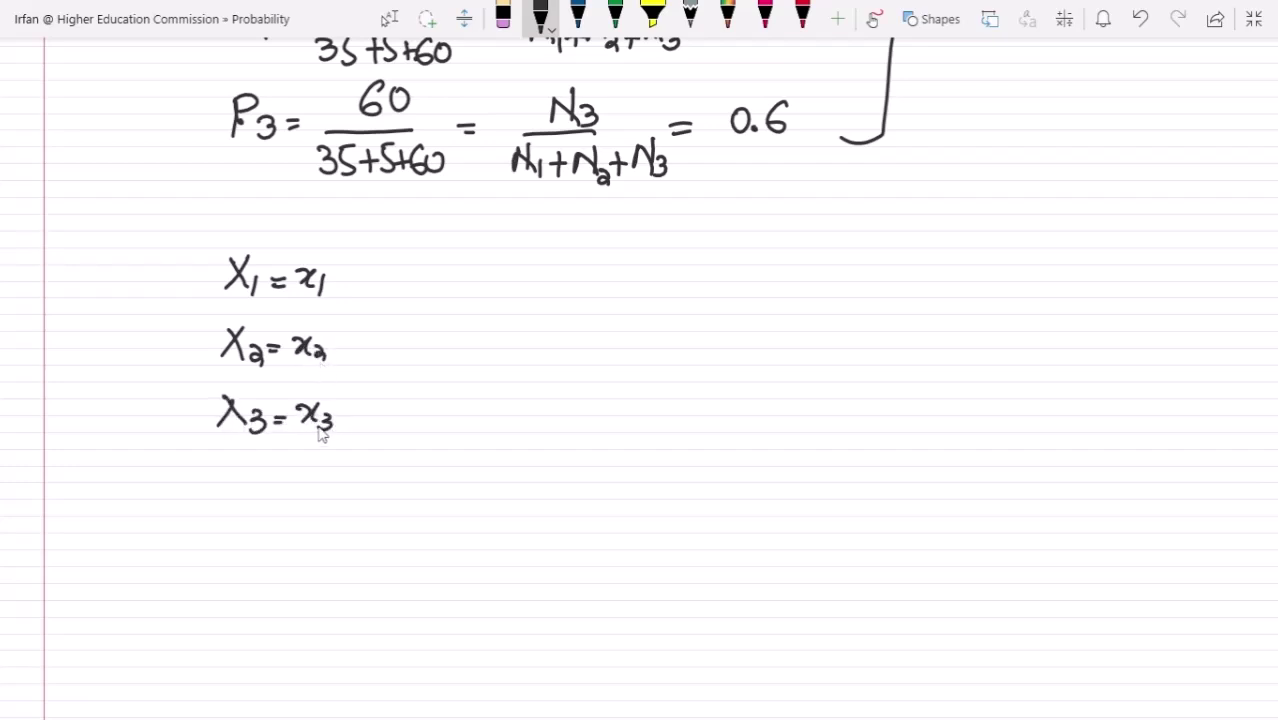
mouse_move(347, 276)
mouse_down()
mouse_move(369, 353)
mouse_move(344, 400)
mouse_up()
mouse_move(388, 338)
mouse_down()
mouse_move(419, 337)
mouse_move(404, 349)
mouse_up()
- Write P[x1,x2,x3] = n!/(x1! x2! x3!) after the arrow
mouse_move(457, 295)
mouse_down()
mouse_move(451, 346)
mouse_move(459, 316)
mouse_move(489, 307)
mouse_move(491, 367)
mouse_up()
mouse_move(502, 318)
mouse_down()
mouse_move(536, 339)
mouse_move(532, 353)
mouse_move(553, 331)
mouse_move(567, 347)
mouse_move(579, 339)
mouse_move(577, 359)
mouse_move(612, 358)
mouse_up()
mouse_move(618, 290)
mouse_down()
mouse_move(633, 291)
mouse_move(604, 377)
mouse_up()
drag(637, 337, 654, 336)
drag(638, 344, 656, 343)
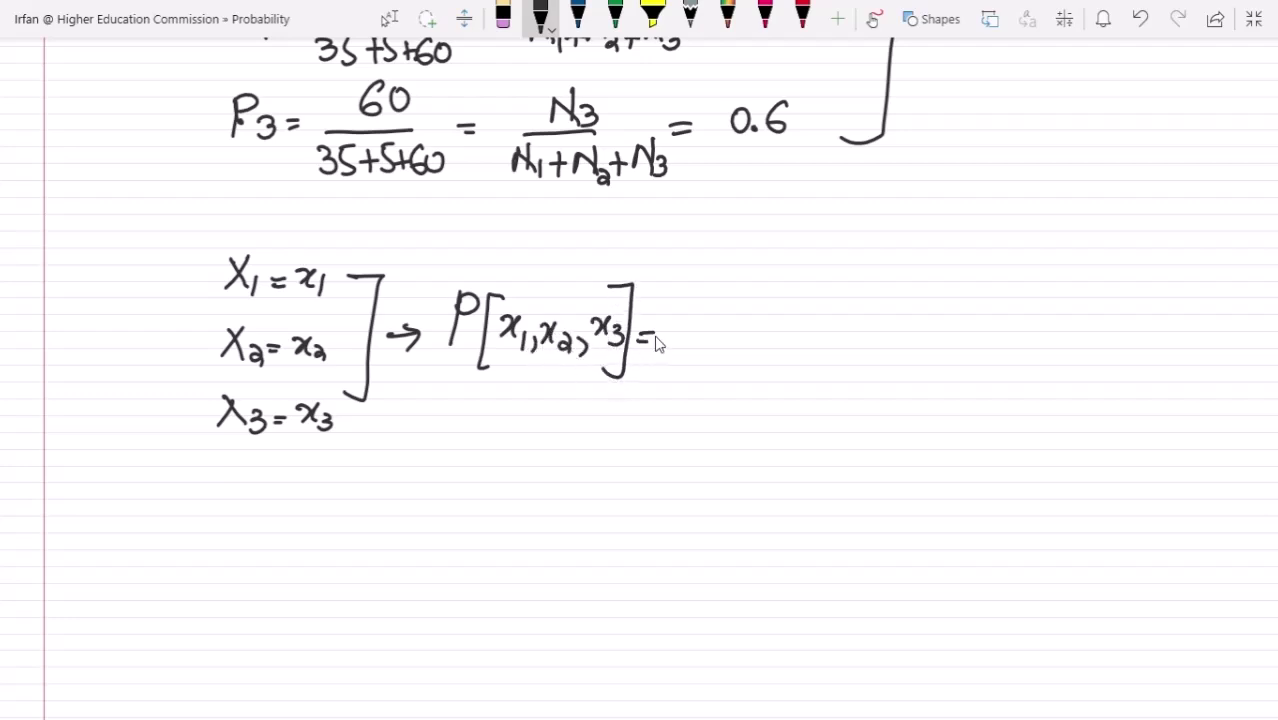
mouse_move(720, 298)
mouse_down()
mouse_move(736, 318)
mouse_move(773, 312)
mouse_up()
click(774, 319)
drag(688, 330, 814, 327)
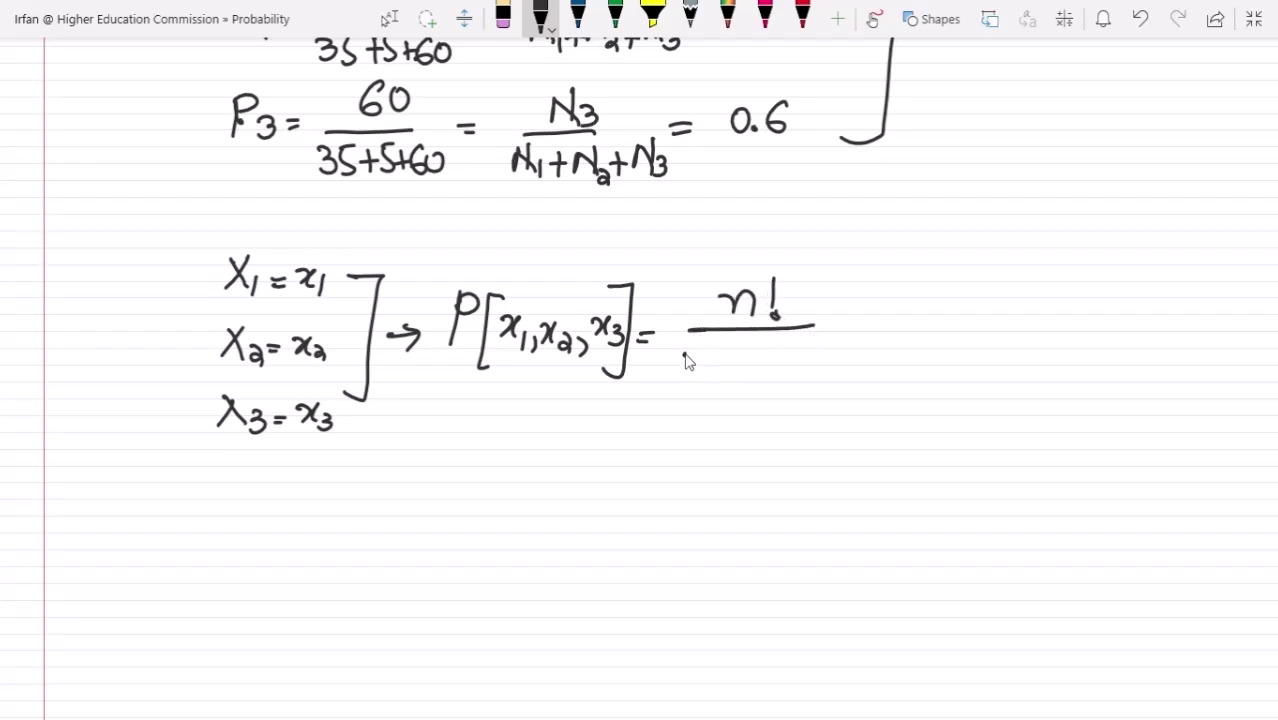
mouse_move(685, 356)
mouse_down()
mouse_move(700, 376)
mouse_move(747, 357)
mouse_move(772, 378)
mouse_up()
click(722, 376)
mouse_move(788, 346)
mouse_down()
mouse_move(783, 372)
mouse_move(808, 371)
mouse_move(813, 386)
mouse_move(830, 369)
mouse_up()
click(781, 381)
click(831, 378)
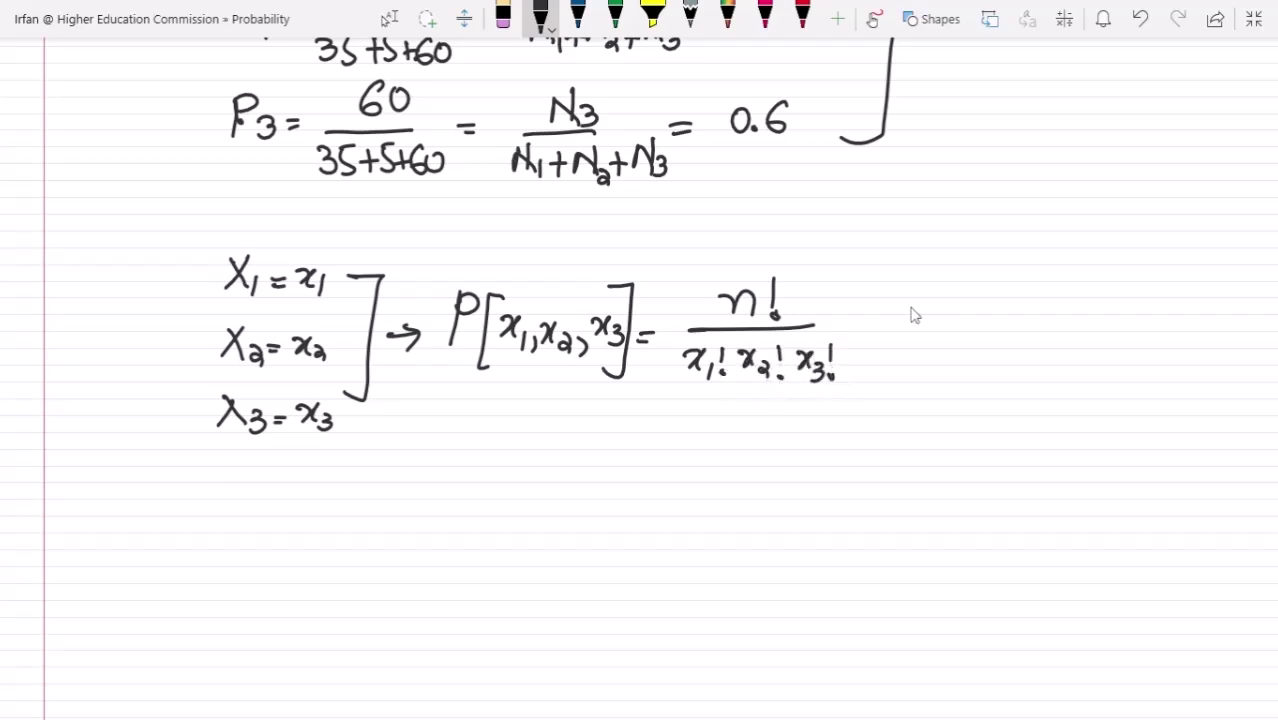
- Append P1^x1 P2^x2 P3^x3 to the formula and begin an equals sign below
mouse_move(881, 288)
mouse_down()
mouse_move(882, 330)
mouse_move(884, 312)
mouse_move(898, 345)
mouse_up()
mouse_move(935, 294)
mouse_down()
mouse_move(936, 346)
mouse_move(946, 322)
mouse_move(960, 346)
mouse_up()
drag(946, 272, 996, 346)
drag(995, 298, 1012, 350)
drag(1012, 272, 1024, 290)
mouse_move(1024, 272)
mouse_down()
mouse_move(1012, 292)
mouse_move(1030, 292)
mouse_up()
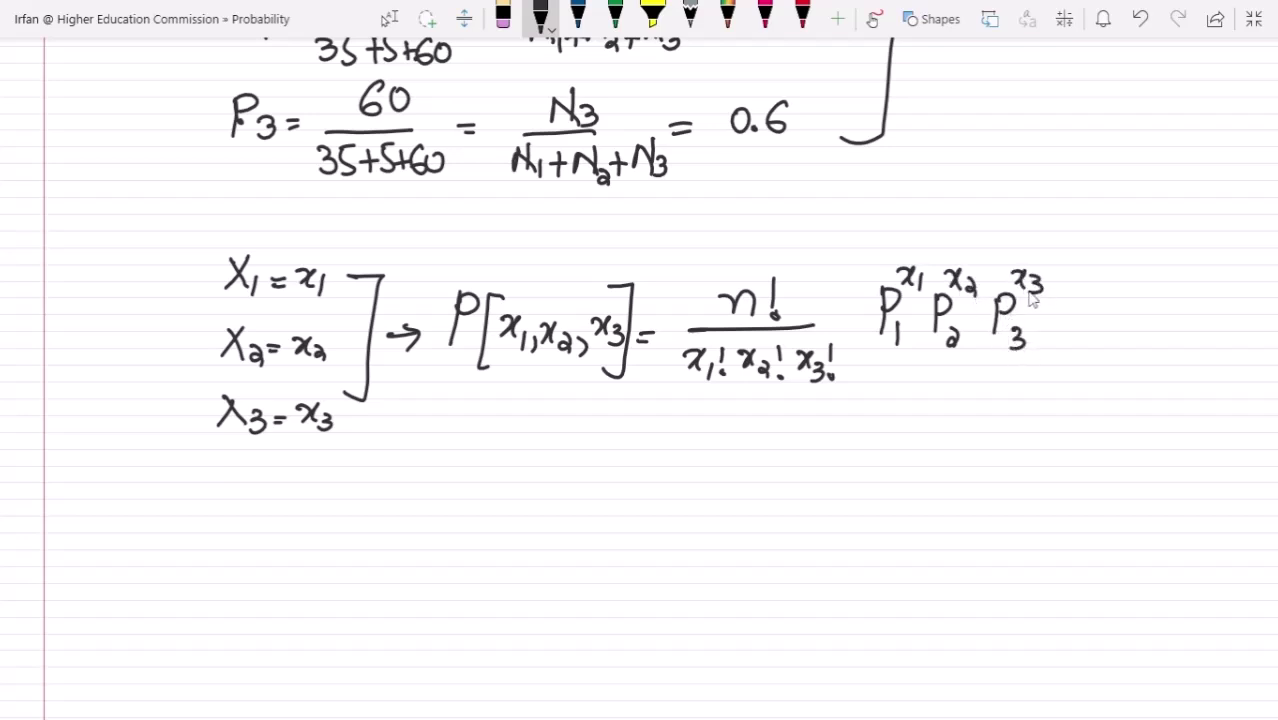
drag(613, 465, 635, 465)
- Add a multiplication sign and an arrow labelled n = x₁ + x₂ + x₃ above the P terms
mouse_move(838, 236)
mouse_down()
mouse_move(944, 205)
mouse_move(930, 218)
mouse_up()
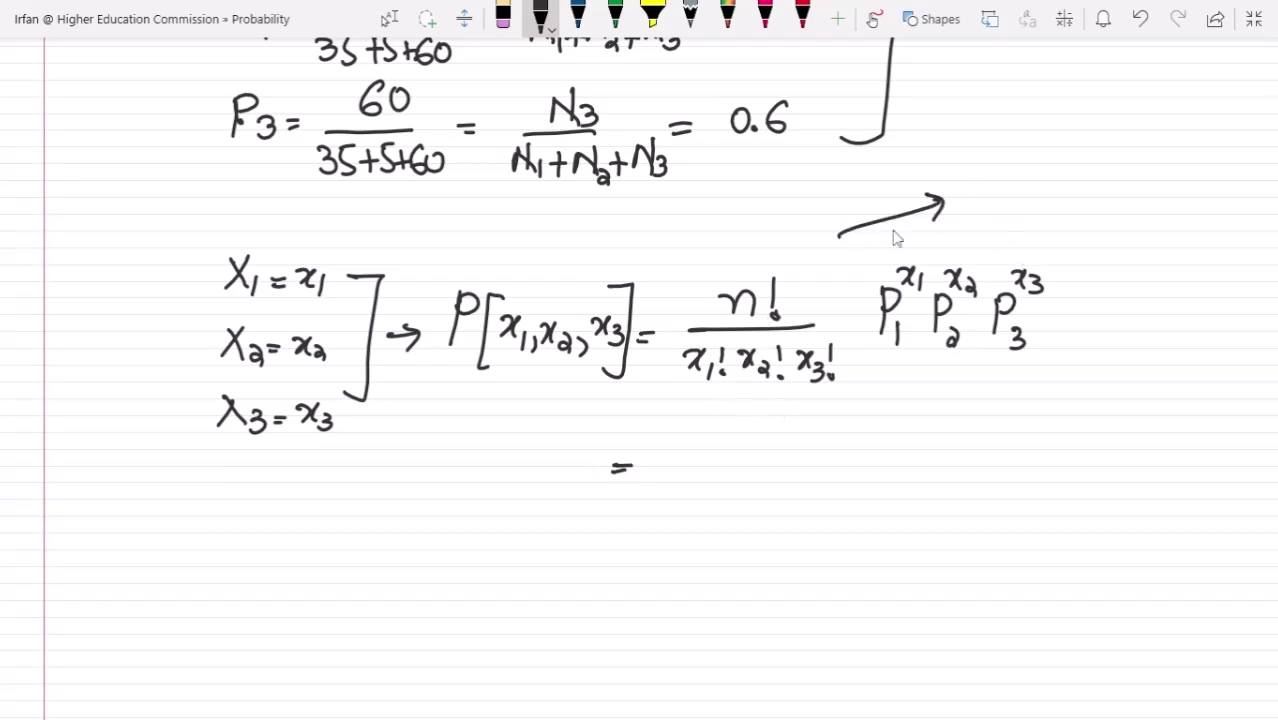
mouse_move(846, 294)
mouse_down()
mouse_move(822, 324)
mouse_move(982, 336)
mouse_move(958, 340)
mouse_up()
drag(978, 192, 1026, 174)
mouse_move(1010, 186)
mouse_down()
mouse_move(1052, 180)
mouse_move(1054, 198)
mouse_up()
mouse_move(1064, 178)
mouse_down()
mouse_move(1084, 176)
mouse_move(1074, 190)
mouse_move(1100, 172)
mouse_up()
mouse_move(1100, 158)
mouse_down()
mouse_move(1086, 174)
mouse_move(1118, 178)
mouse_up()
drag(1120, 158, 1158, 164)
mouse_move(1158, 142)
mouse_down()
mouse_move(1142, 166)
mouse_move(1168, 172)
mouse_up()
- Start a new line with the fraction n!/(x₁!x₂!x₃!) followed by a multiplication sign
mouse_move(692, 429)
mouse_down()
mouse_move(696, 452)
mouse_move(758, 468)
mouse_up()
mouse_move(650, 494)
mouse_down()
mouse_move(666, 508)
mouse_move(654, 512)
mouse_up()
mouse_move(675, 504)
mouse_down()
mouse_move(676, 518)
mouse_move(704, 510)
mouse_up()
mouse_move(703, 493)
mouse_down()
mouse_move(690, 512)
mouse_move(733, 515)
mouse_up()
mouse_move(746, 492)
mouse_down()
mouse_move(749, 516)
mouse_move(764, 518)
mouse_up()
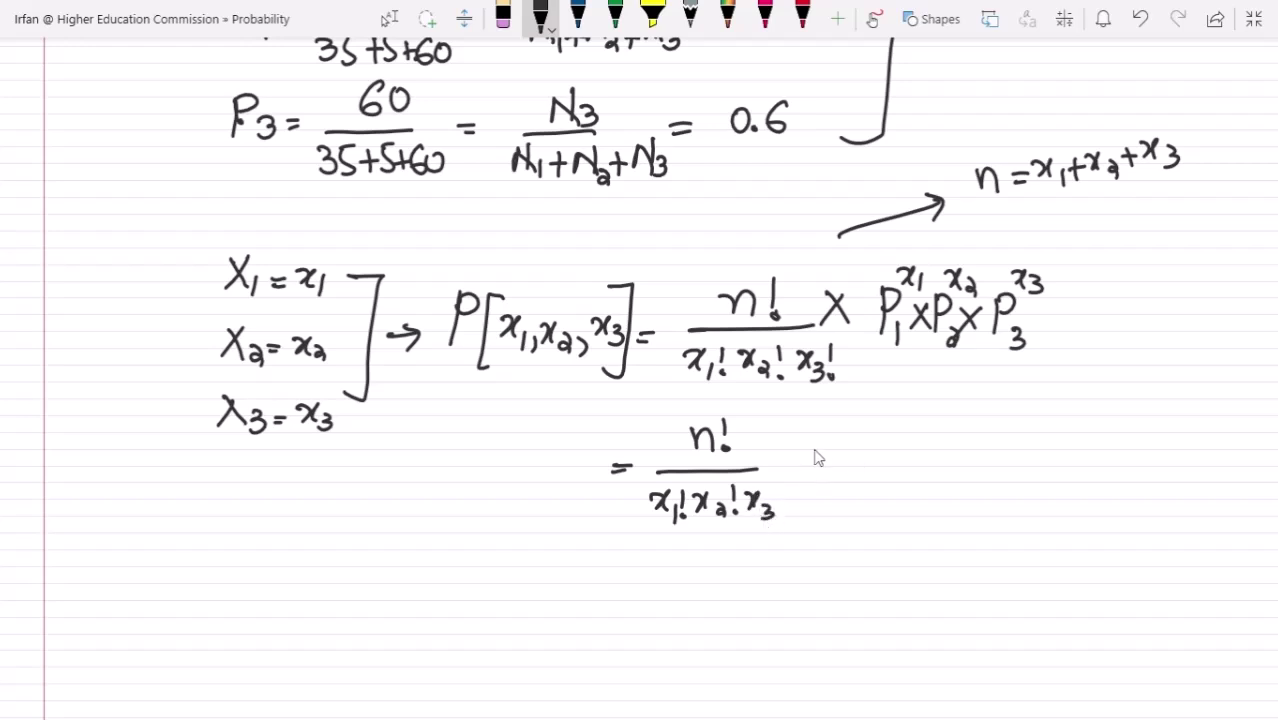
mouse_move(797, 447)
mouse_down()
mouse_move(778, 478)
mouse_move(797, 478)
mouse_up()
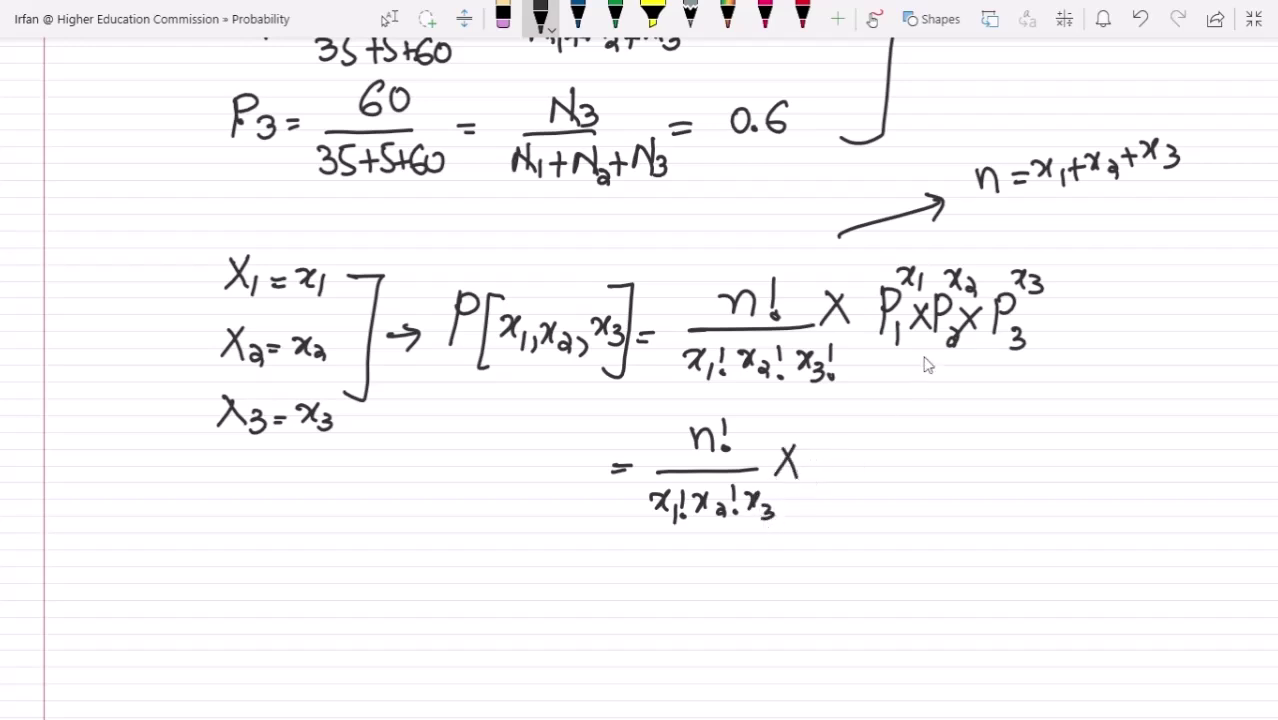
- Write the substituted term (0.35)^x₁ after the fraction
mouse_move(850, 442)
mouse_down()
mouse_move(836, 462)
mouse_move(851, 443)
mouse_move(884, 462)
mouse_up()
click(862, 462)
drag(918, 420, 906, 478)
drag(840, 421, 830, 489)
drag(916, 391, 924, 405)
drag(940, 394, 962, 472)
- Append the terms (0.05)^x₂ and (0.6)^x₃ to the new line
drag(962, 438, 944, 474)
mouse_move(1000, 416)
mouse_down()
mouse_move(992, 482)
mouse_move(990, 462)
mouse_move(1036, 474)
mouse_move(1062, 434)
mouse_up()
mouse_move(1062, 414)
mouse_down()
mouse_move(1080, 442)
mouse_move(1066, 476)
mouse_up()
mouse_move(1062, 388)
mouse_down()
mouse_move(1074, 392)
mouse_move(1064, 408)
mouse_move(1096, 418)
mouse_move(1094, 462)
mouse_move(1080, 456)
mouse_up()
mouse_move(1118, 414)
mouse_down()
mouse_move(1110, 476)
mouse_move(1120, 432)
mouse_move(1138, 450)
mouse_up()
click(1134, 456)
mouse_move(1156, 408)
mouse_down()
mouse_move(1160, 478)
mouse_move(1166, 406)
mouse_move(1180, 414)
mouse_up()
- Write P[x₁,x₂,x₃] = at the left of the substituted formula
mouse_move(437, 428)
mouse_down()
mouse_move(437, 470)
mouse_move(440, 450)
mouse_move(466, 488)
mouse_move(484, 456)
mouse_move(502, 479)
mouse_move(530, 476)
mouse_up()
mouse_move(530, 461)
mouse_down()
mouse_move(516, 476)
mouse_move(578, 479)
mouse_up()
mouse_move(578, 457)
mouse_down()
mouse_move(564, 481)
mouse_move(586, 488)
mouse_up()
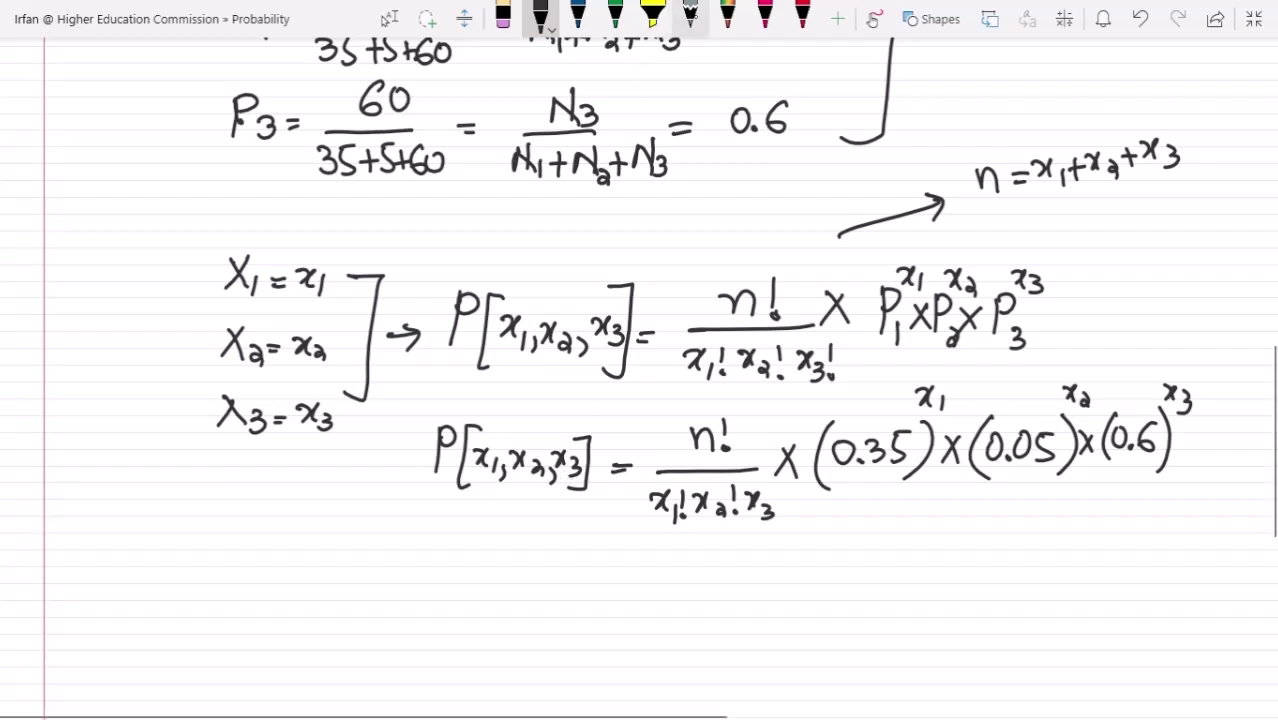
- Draw a red box around the substituted formula with an arrow leading down
click(802, 14)
mouse_move(383, 398)
mouse_down()
mouse_move(373, 520)
mouse_move(680, 392)
mouse_move(1033, 381)
mouse_move(1224, 455)
mouse_move(836, 522)
mouse_move(362, 518)
mouse_up()
mouse_move(462, 488)
mouse_down()
mouse_move(388, 548)
mouse_move(398, 578)
mouse_up()
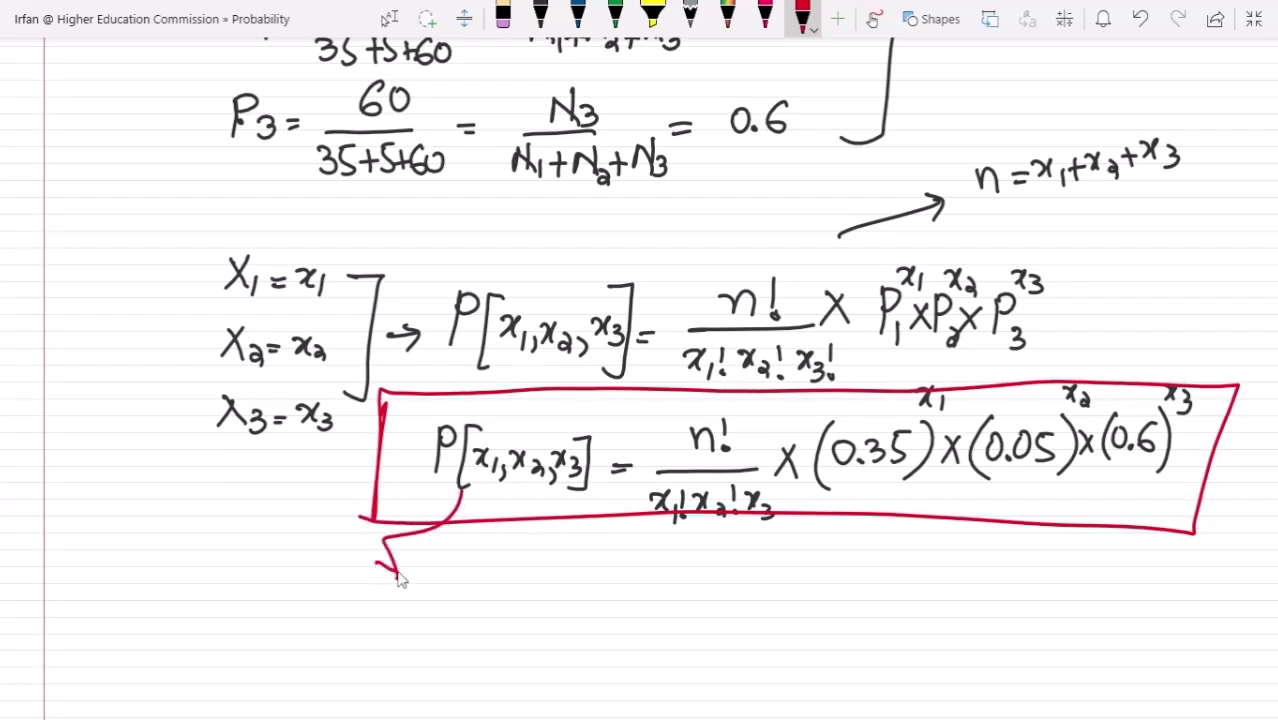